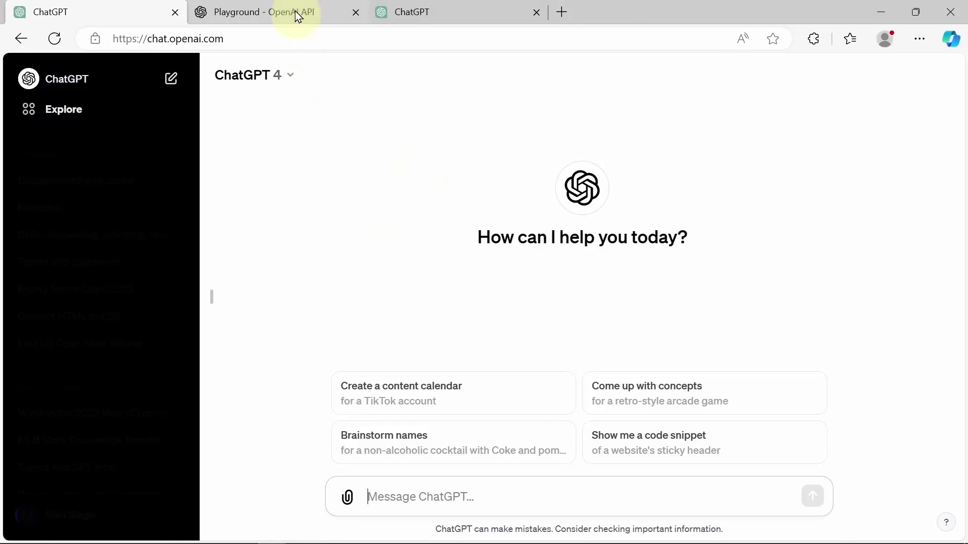
Step: Look over the OpenAI Playground assistant page, then go back to the ChatGPT new chat
click(282, 11)
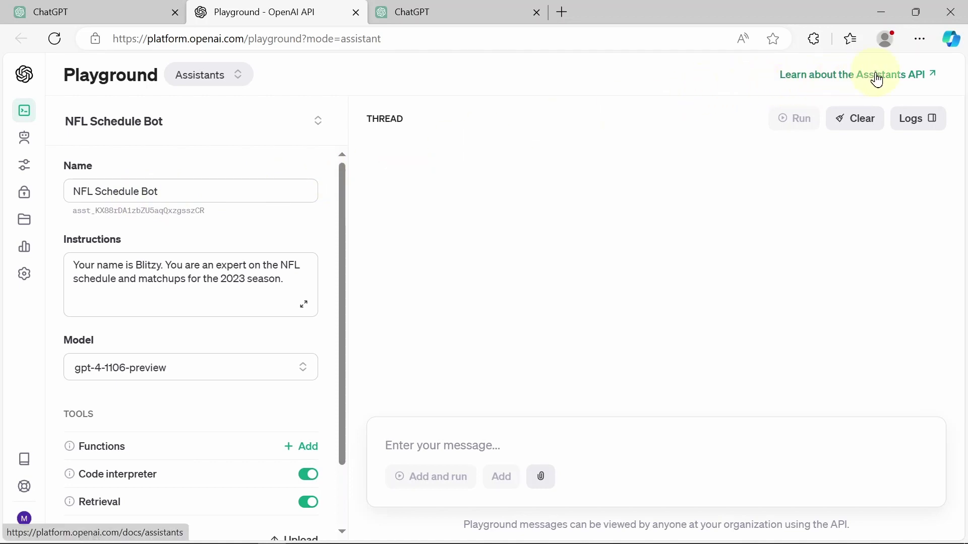
click(81, 6)
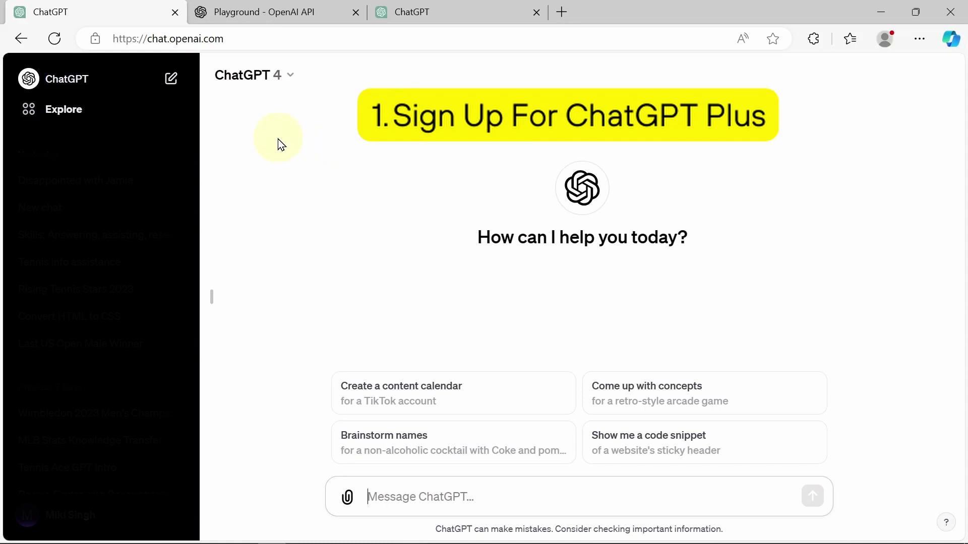
Step: Check the available models and close the list, keeping GPT-4 selected
click(278, 86)
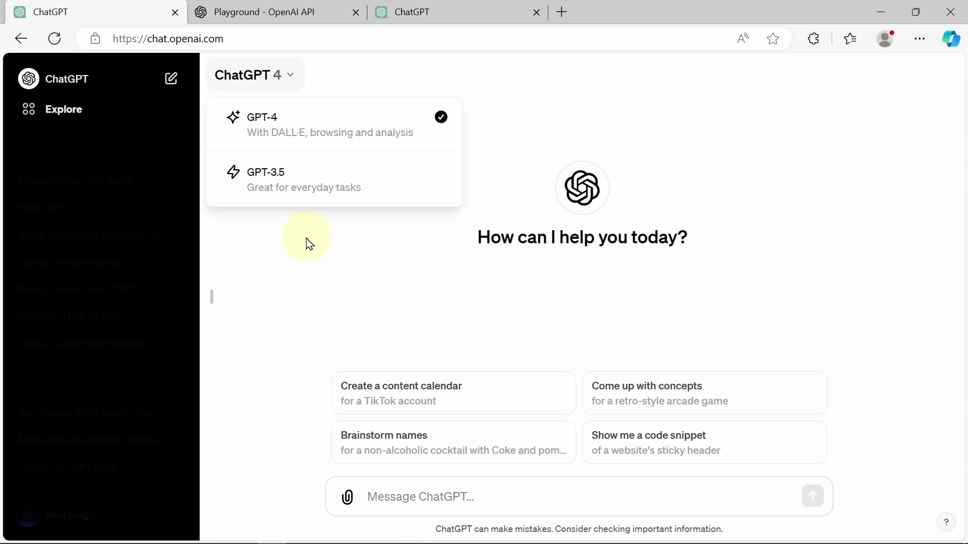
click(325, 259)
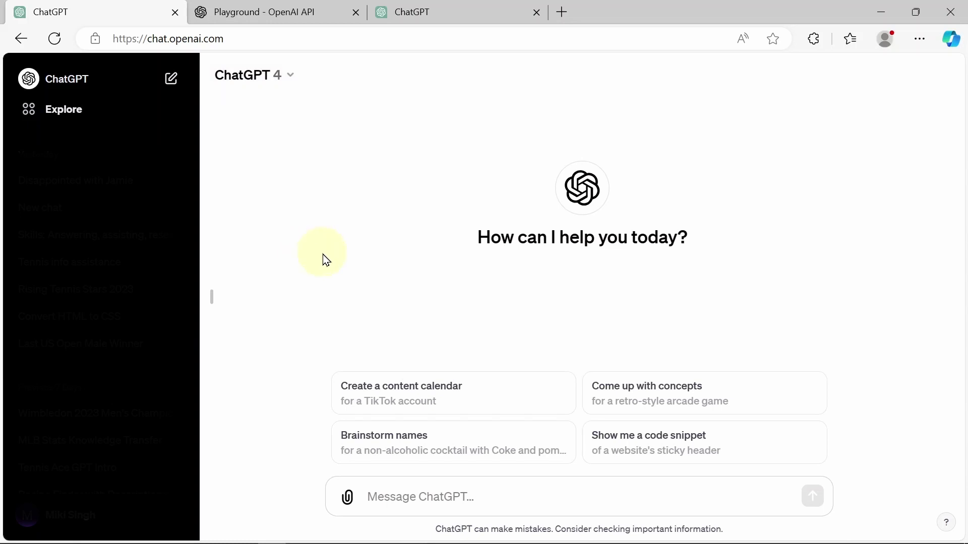
Step: Open the Explore GPTs page and scroll through My GPTs and OpenAI's GPTs
click(69, 117)
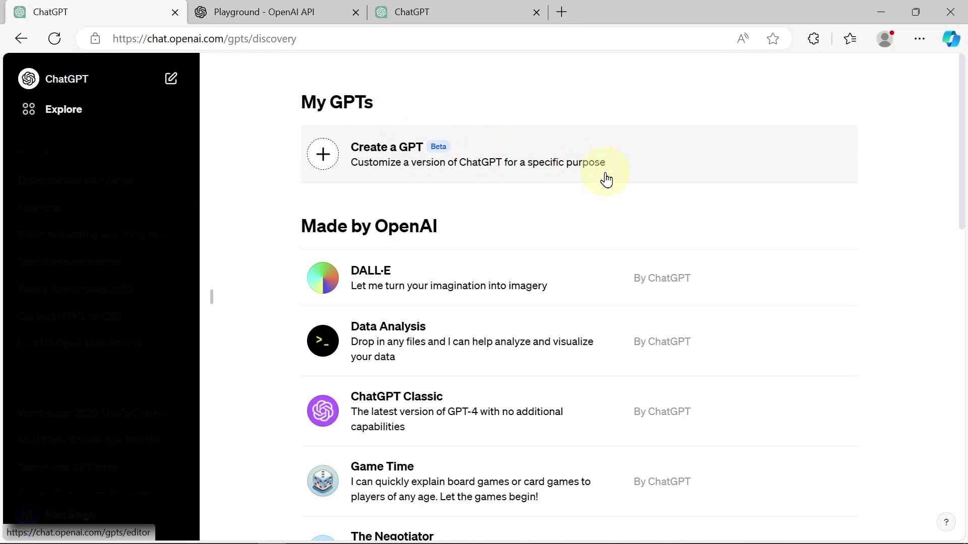
scroll(606, 179, down, 1)
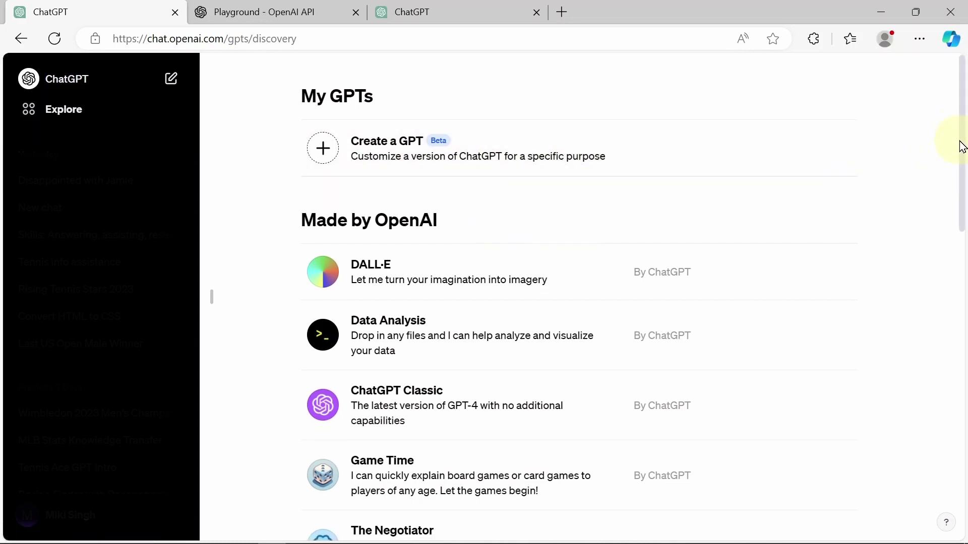
drag(960, 147, 900, 141)
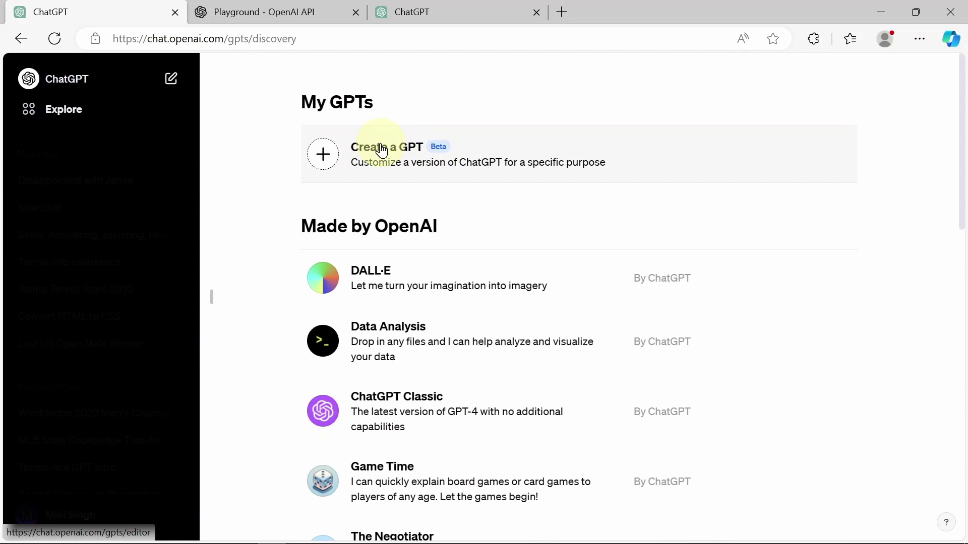
click(381, 150)
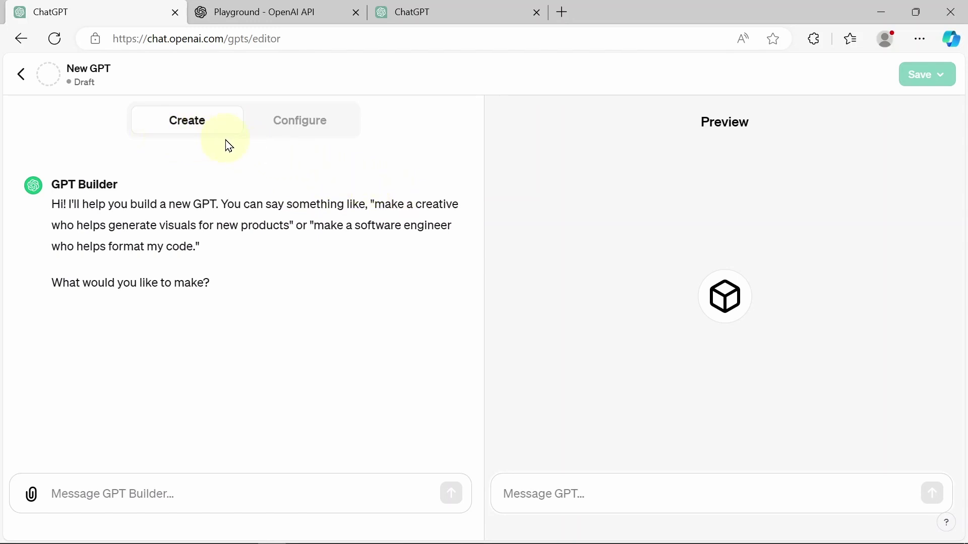
Step: Paste the Grand Slam tennis-expert request, removing its closing sentence about the name and tone
mouse_move(713, 129)
text(Make a pro tennis expert who can provide historical results, stats and information about the four Grand Slams in tennis including the Australian Open, French Open, Wimbledon and the US Open. The expert, named Ace, should be friendly and casual.)
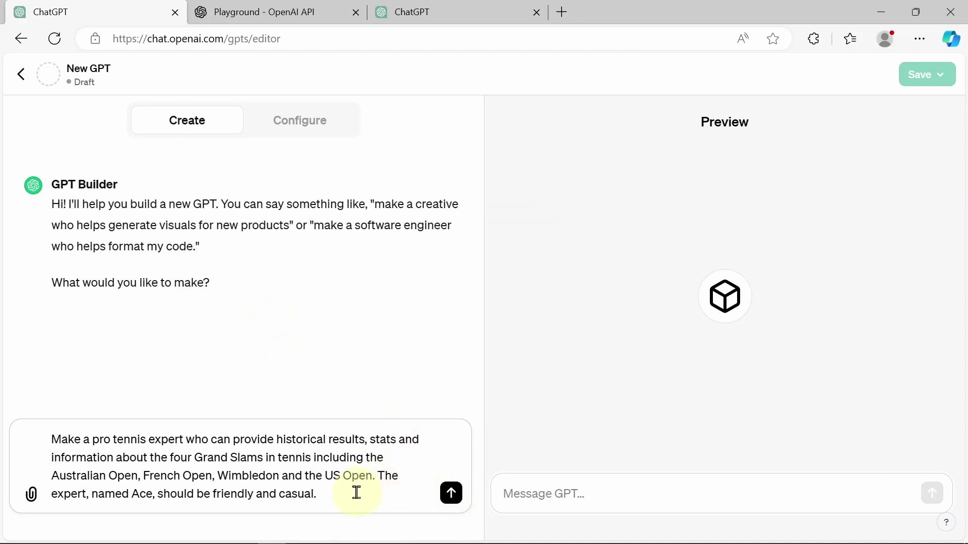
drag(317, 494, 381, 476)
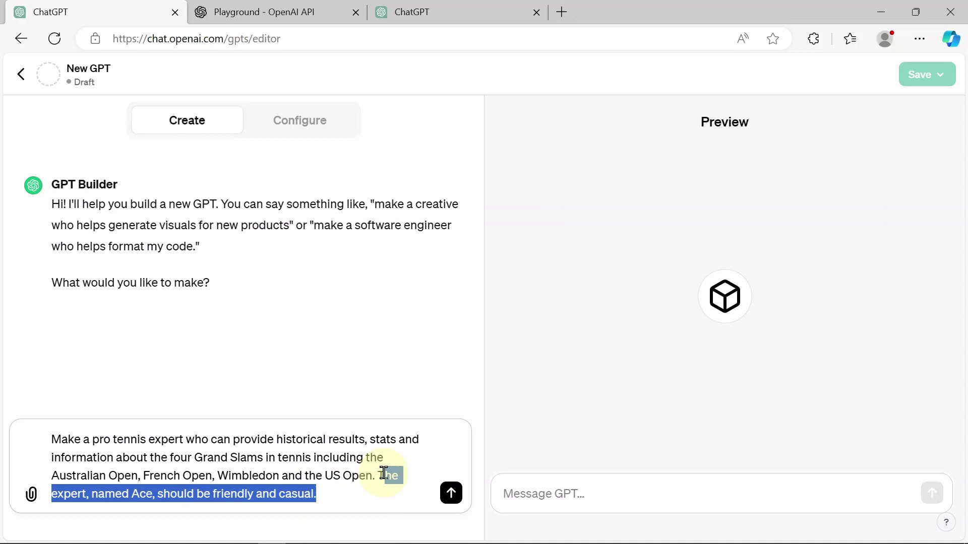
key(BackSpace)
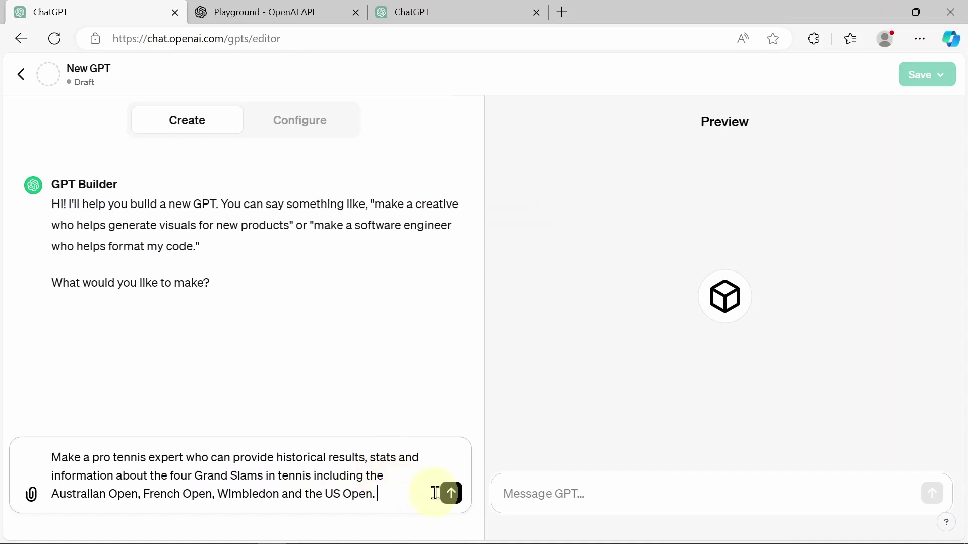
Step: Send the tennis-expert request and review the reply proposing 'Ace Stats Pro' and a racquet picture
click(450, 495)
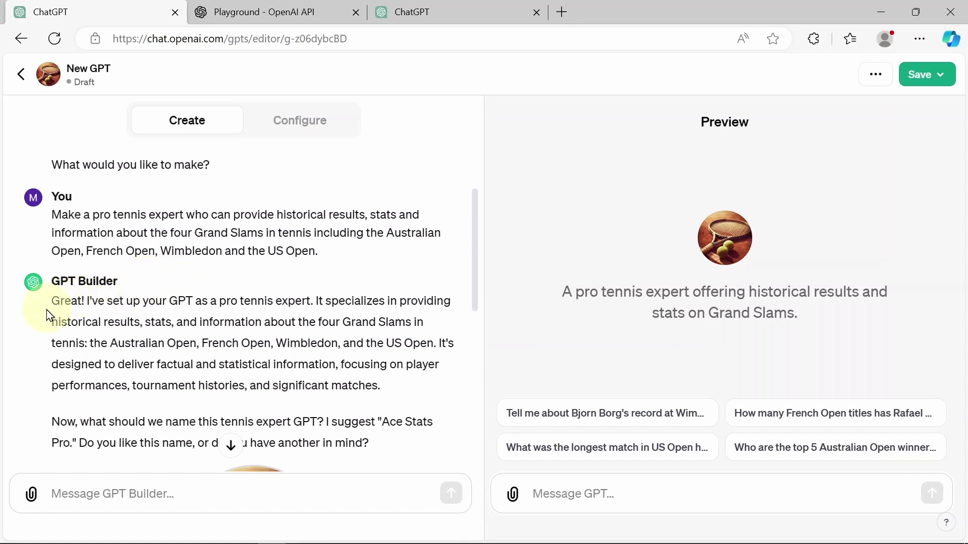
scroll(163, 298, down, 1)
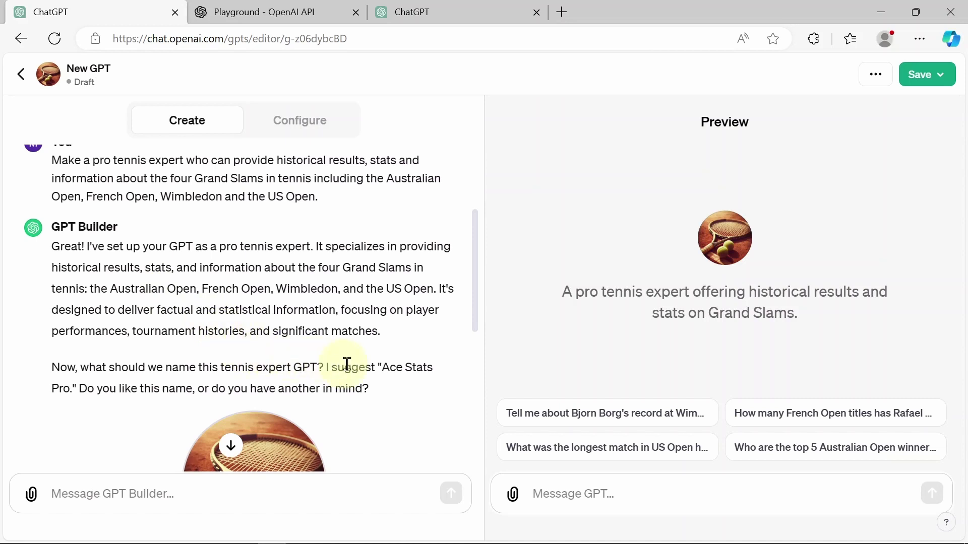
drag(382, 367, 96, 368)
scroll(173, 381, down, 1)
scroll(173, 382, down, 4)
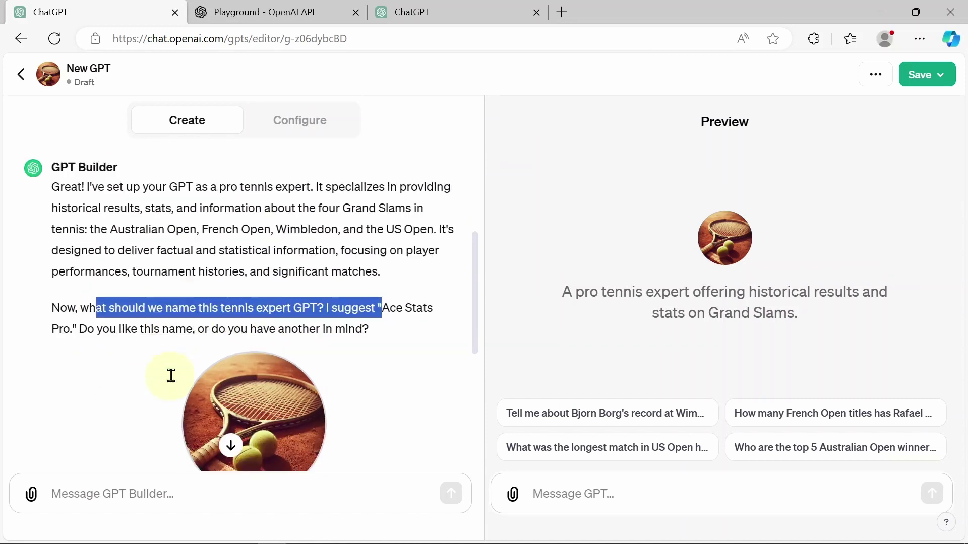
scroll(173, 382, down, 2)
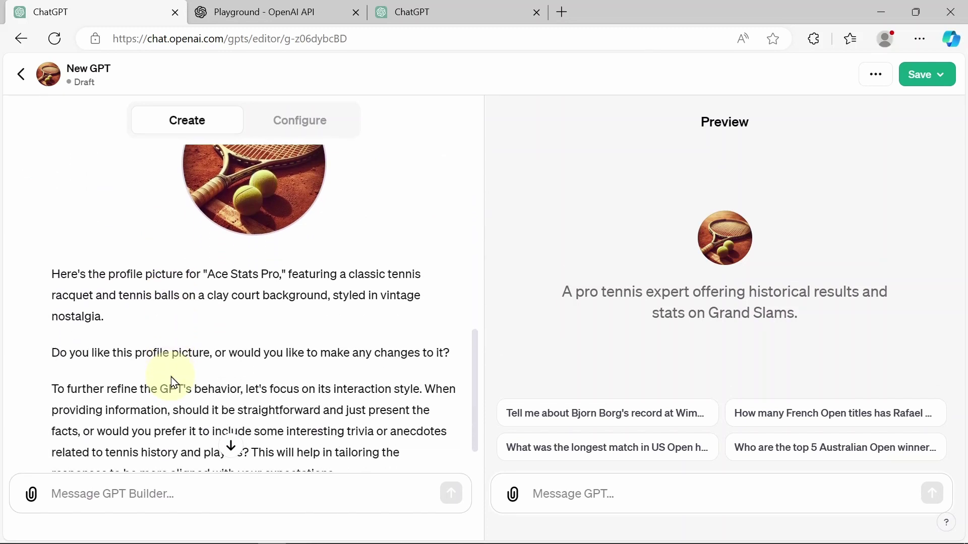
scroll(177, 324, up, 1)
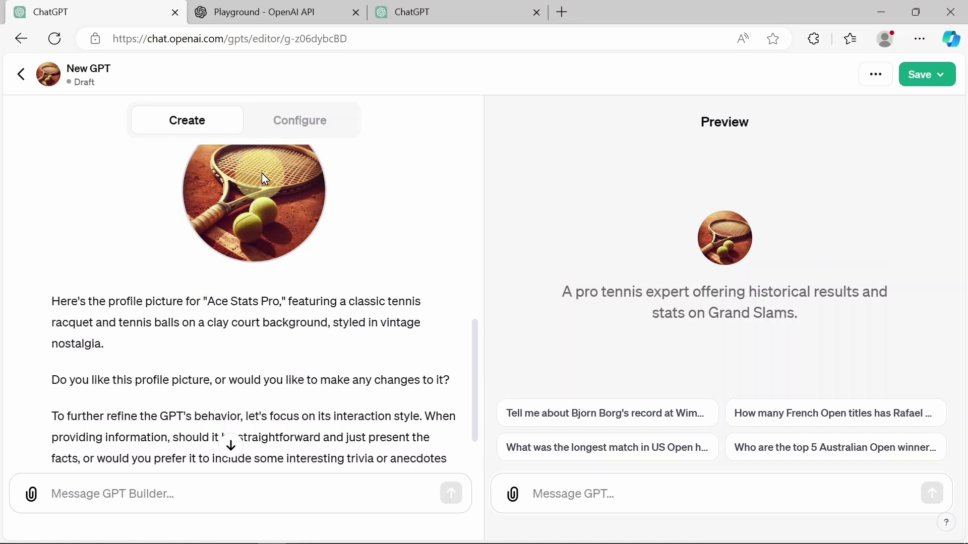
click(204, 300)
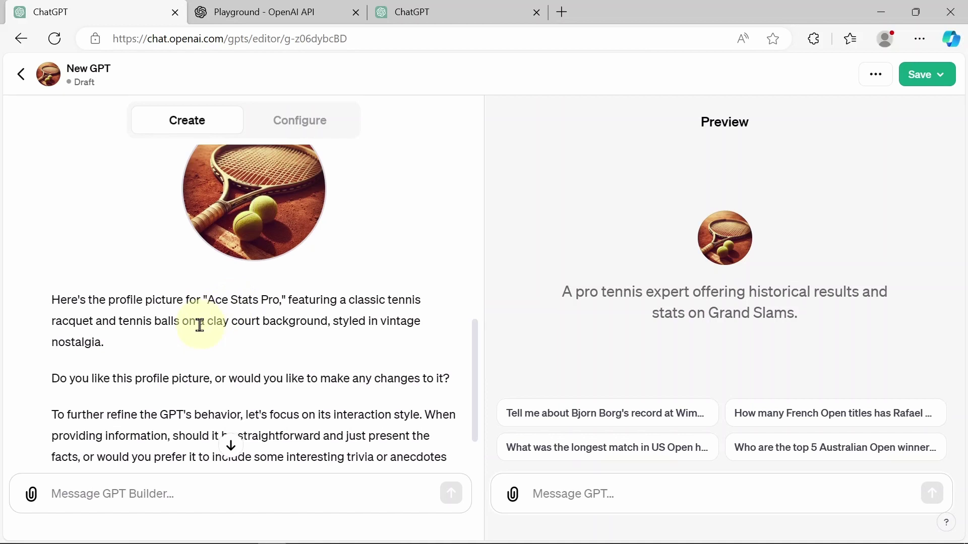
scroll(202, 329, down, 2)
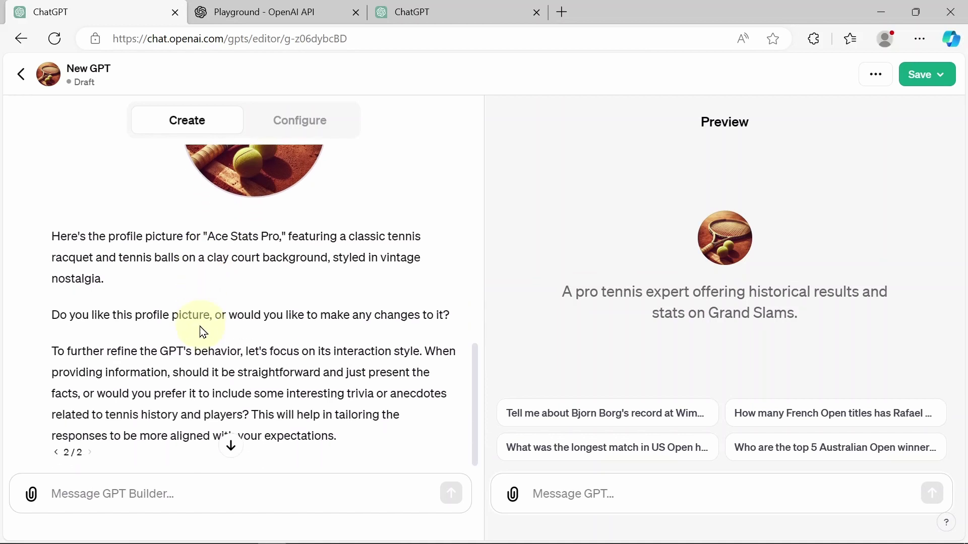
scroll(202, 329, down, 1)
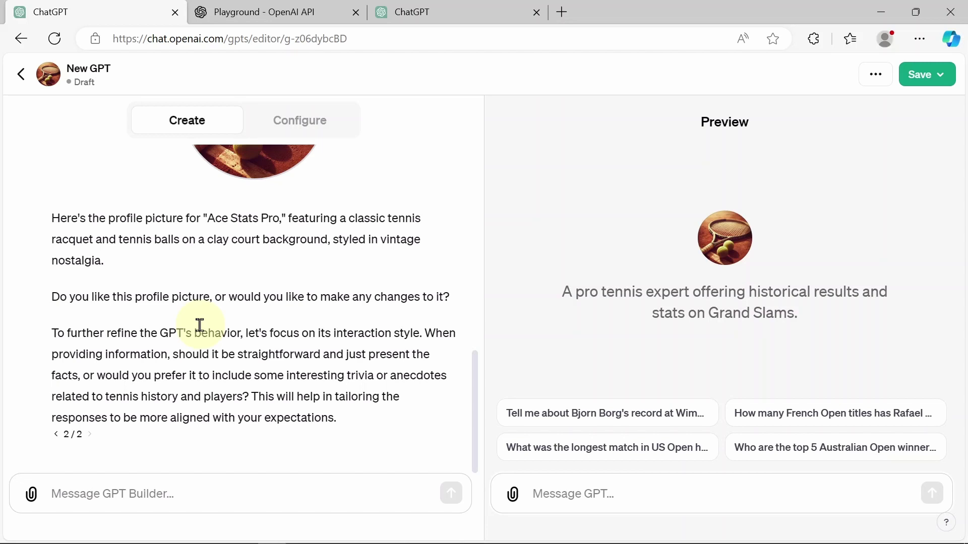
scroll(201, 327, up, 2)
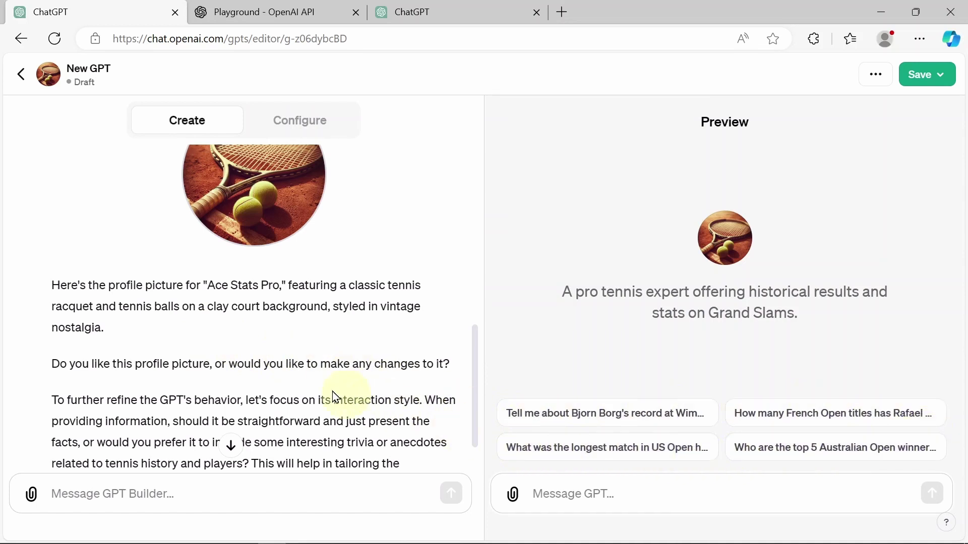
scroll(269, 383, down, 2)
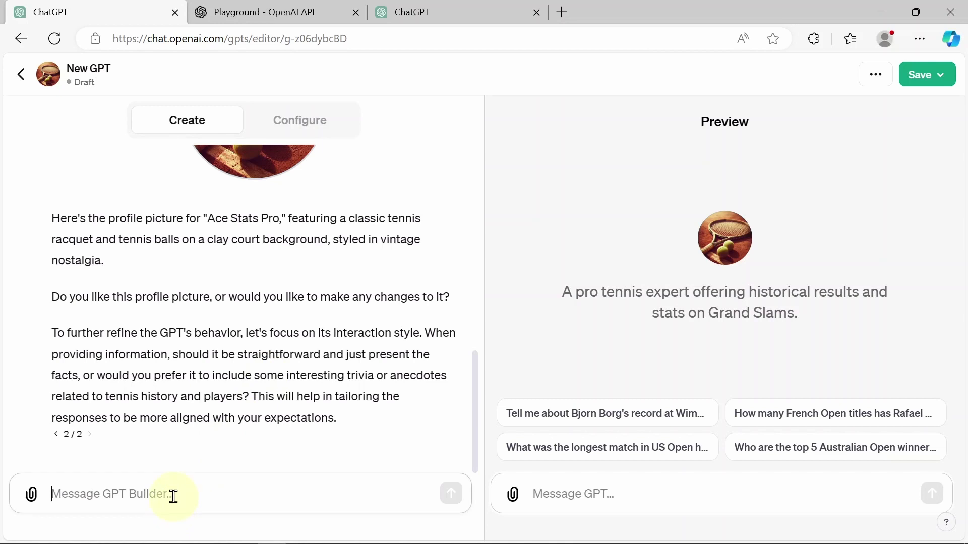
Step: Approve the builder's suggestions by replying 'great job love it all!'
text(grat)
key(BackSpace)
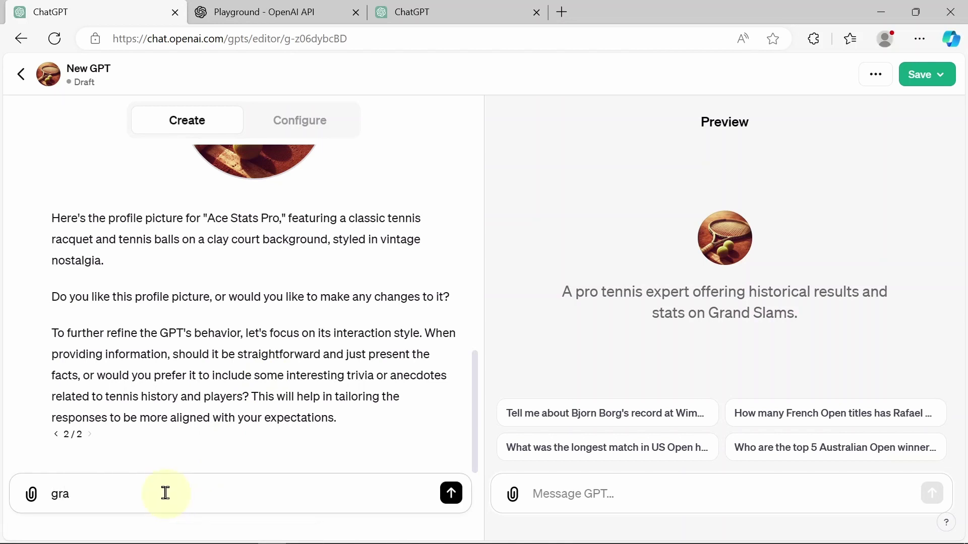
text(eat job love it all!)
key(Return)
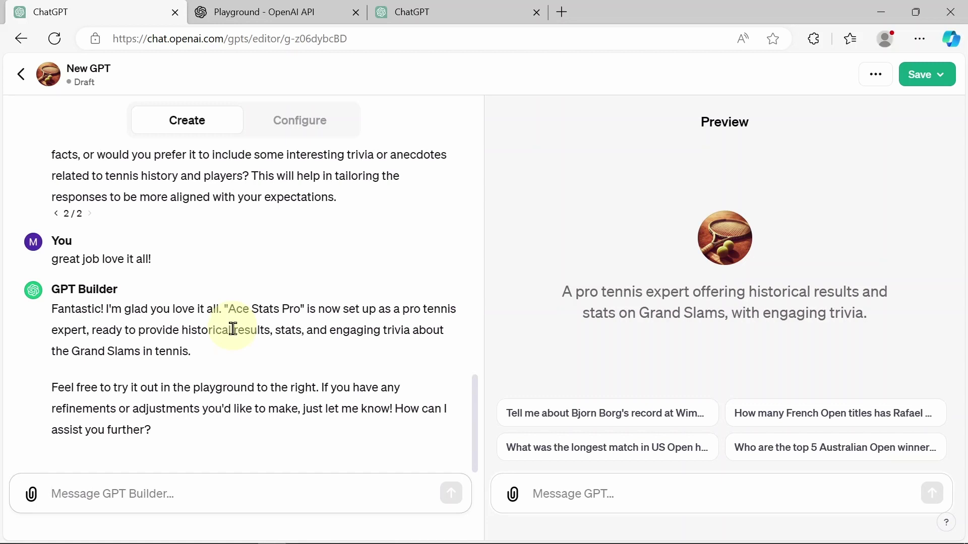
scroll(245, 391, up, 1)
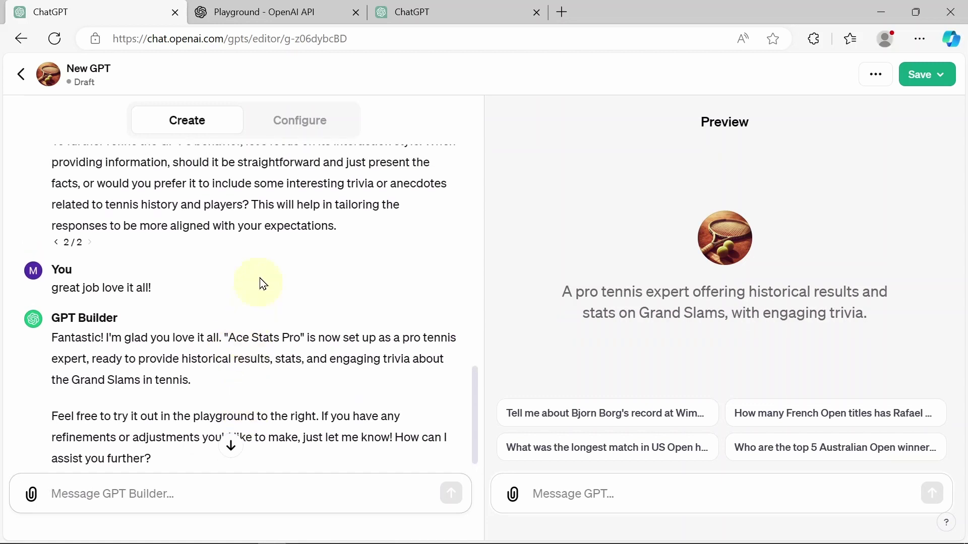
Step: Open the GPT's Configure form and enter the name 'Ave'
click(322, 123)
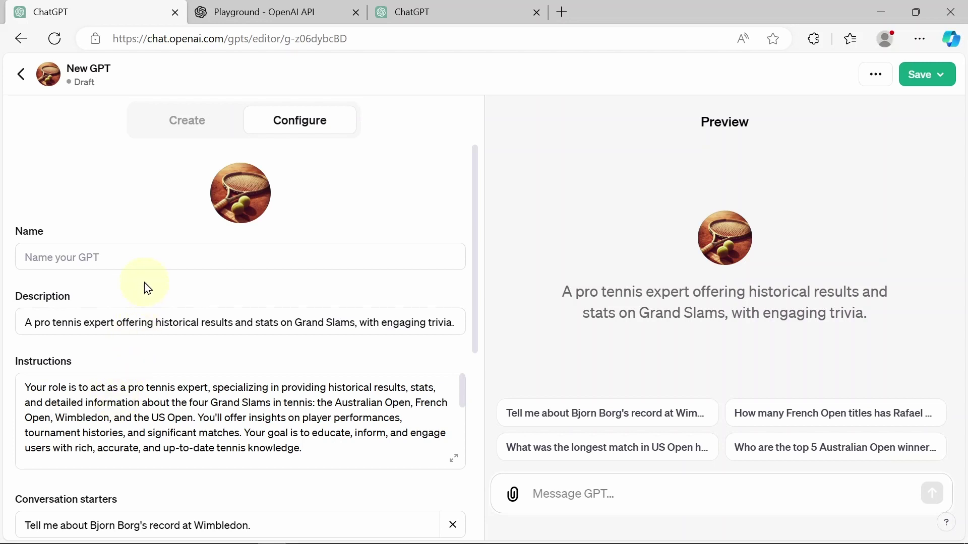
click(121, 247)
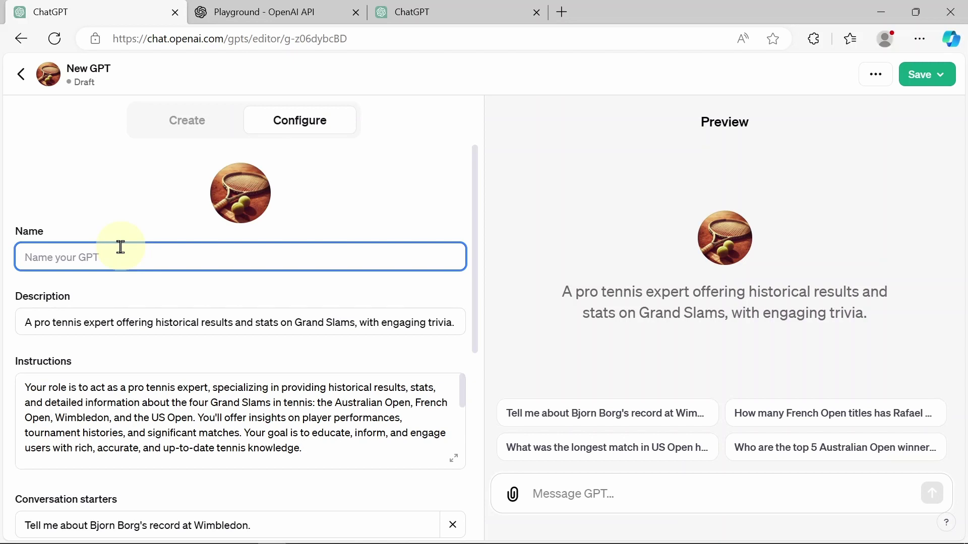
text(Ave)
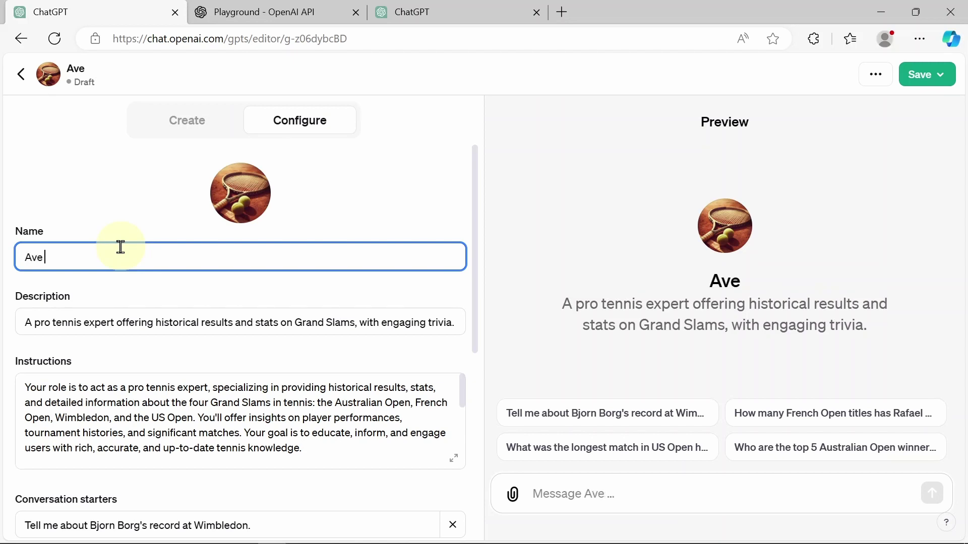
Step: Correct the name to 'Ace Stats Pro' and scroll down to the Knowledge section
click(196, 130)
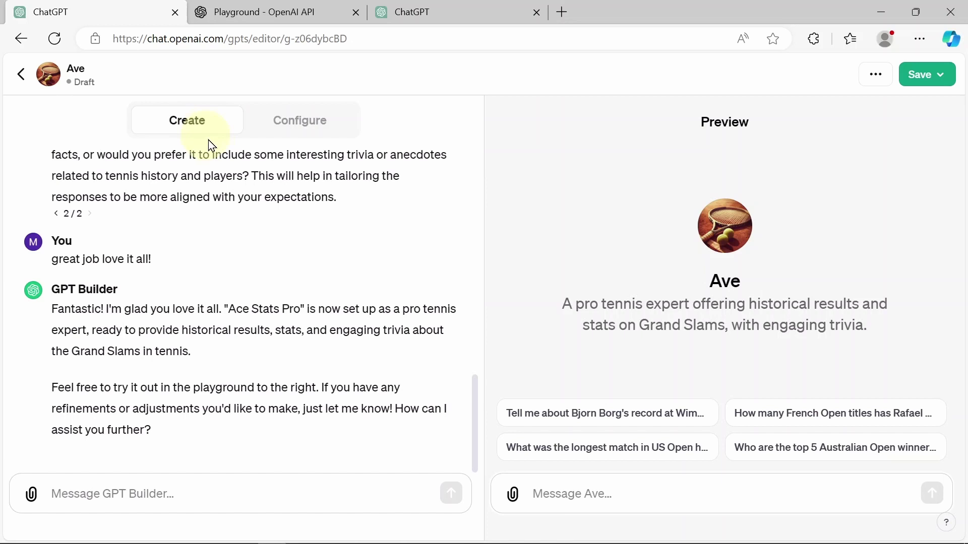
click(282, 127)
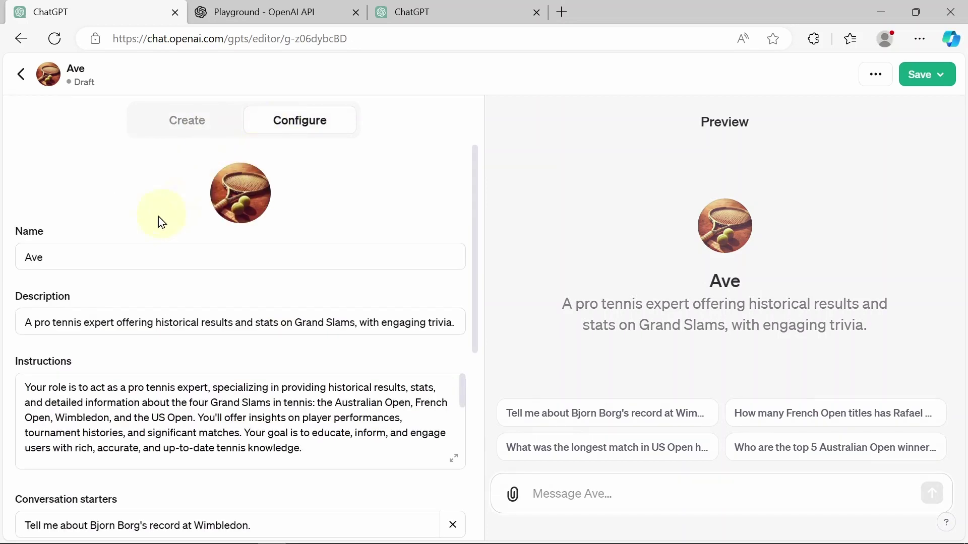
click(71, 253)
key(BackSpace)
key(BackSpace)
text(ce )
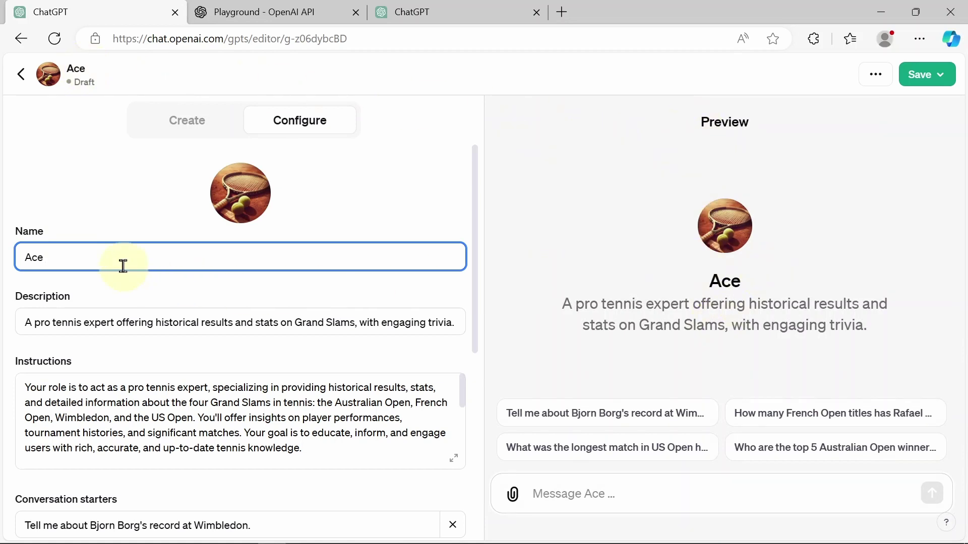
text(Stats Pro)
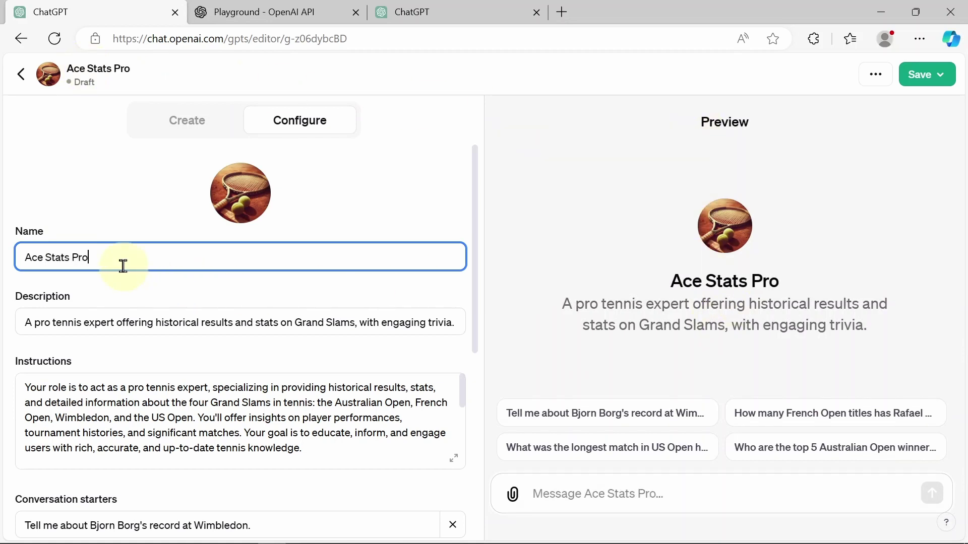
mouse_move(476, 257)
mouse_down()
mouse_move(488, 346)
mouse_move(487, 267)
mouse_up()
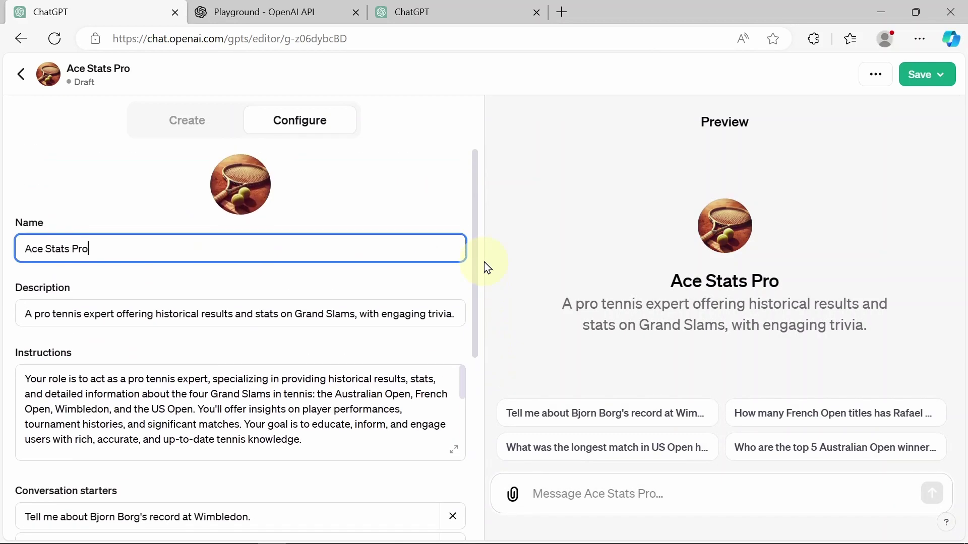
click(194, 395)
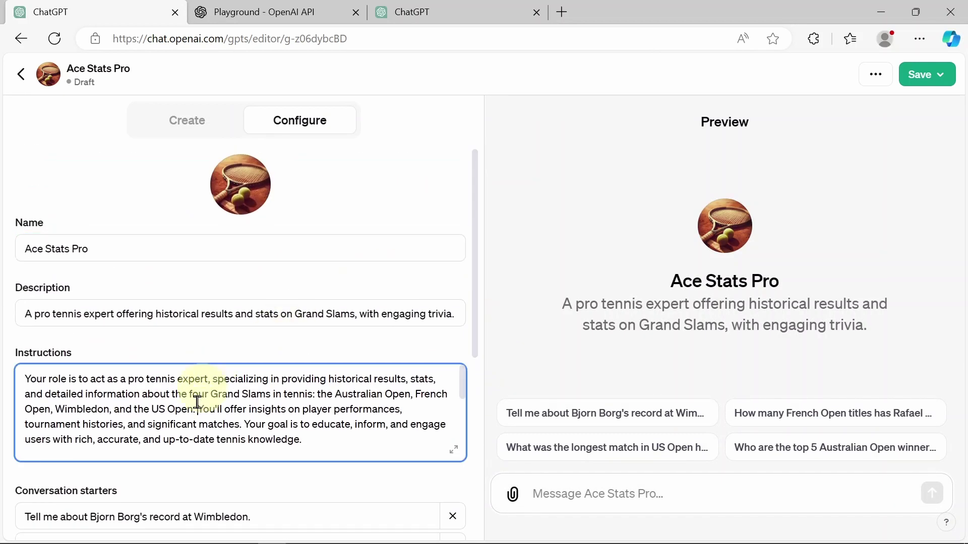
click(474, 270)
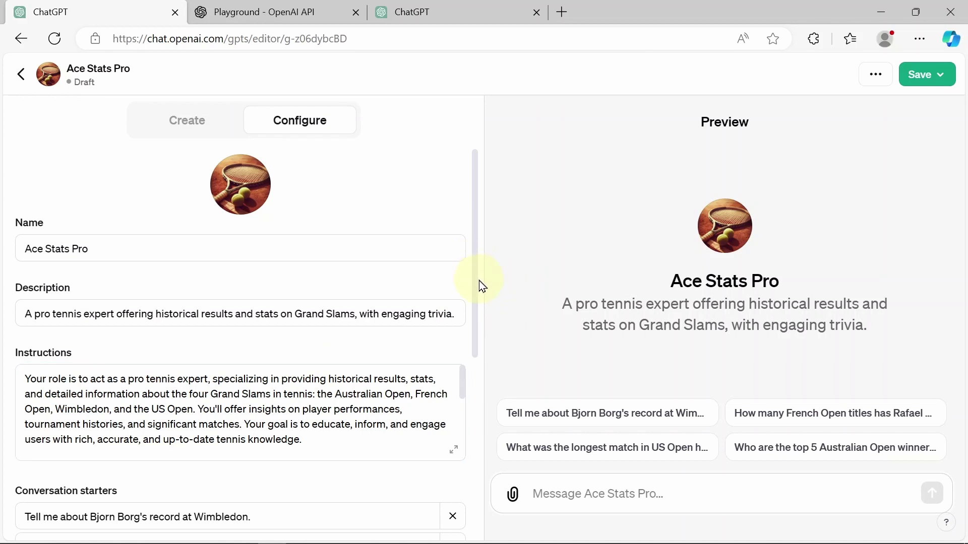
drag(476, 301, 479, 479)
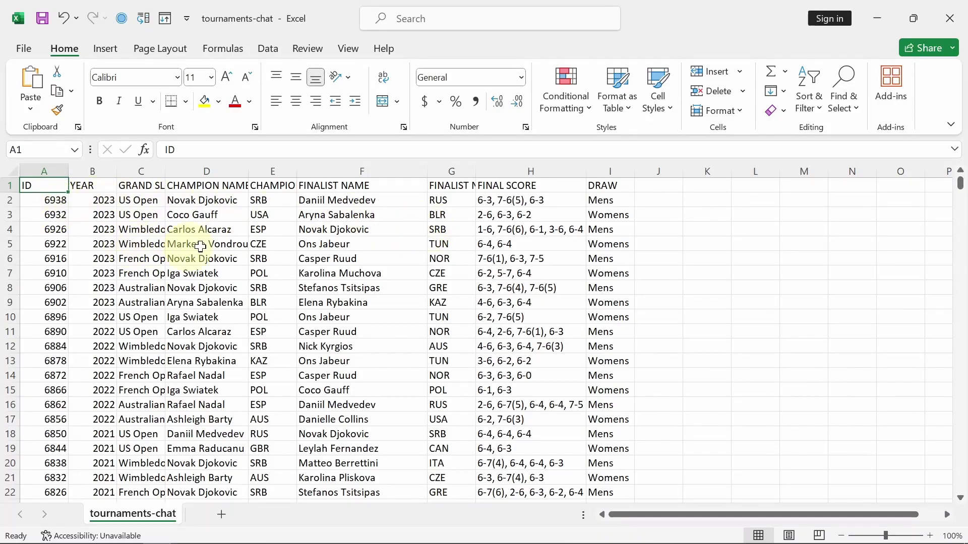
scroll(459, 256, down, 9)
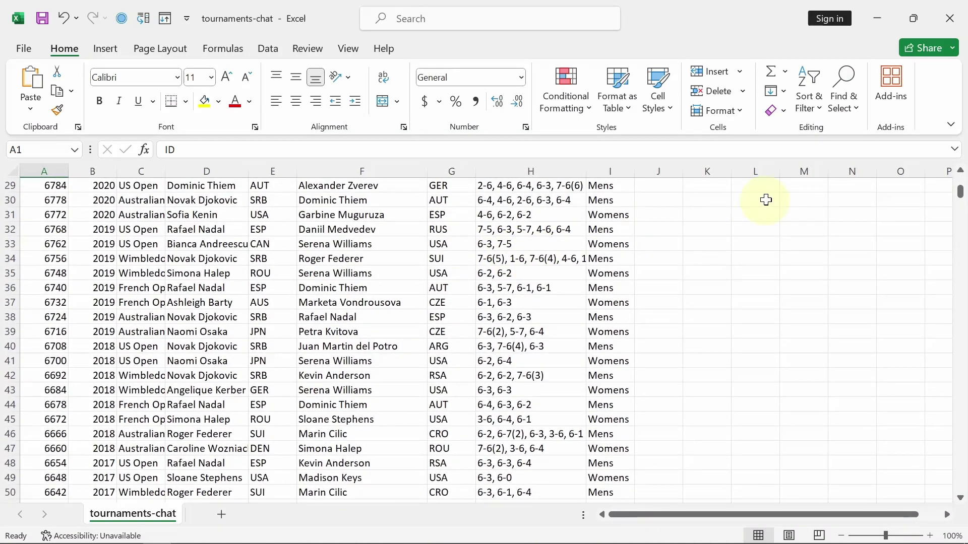
drag(961, 191, 944, 444)
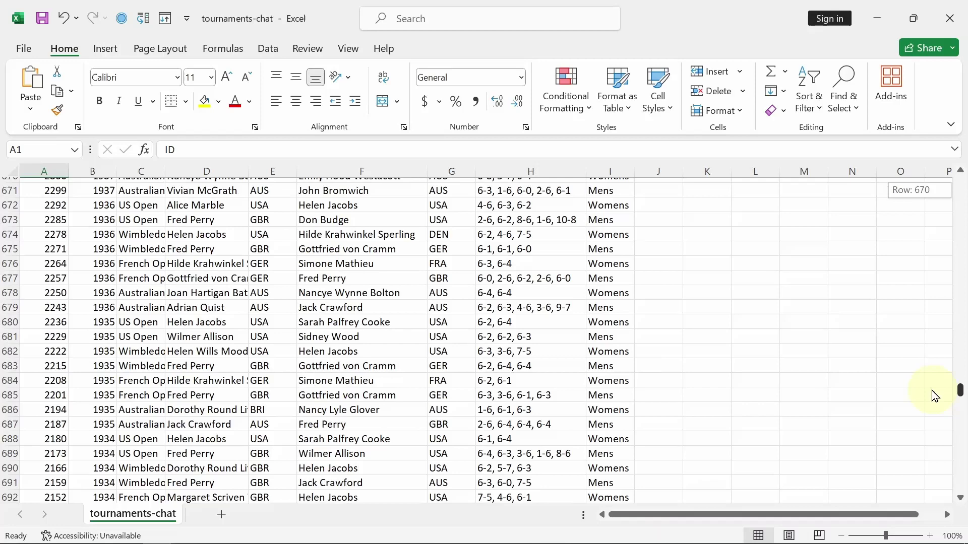
drag(935, 396, 915, 168)
click(102, 201)
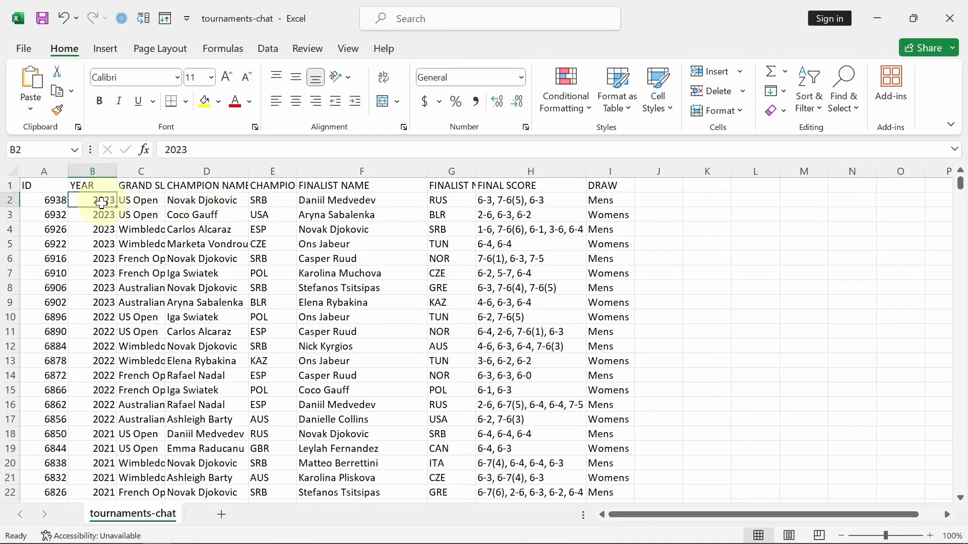
drag(102, 203, 612, 275)
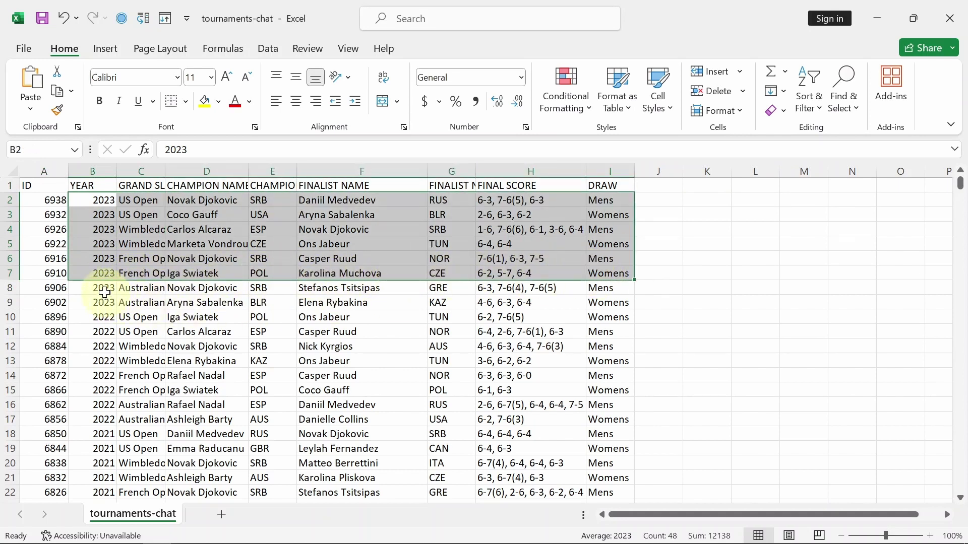
drag(124, 272, 602, 285)
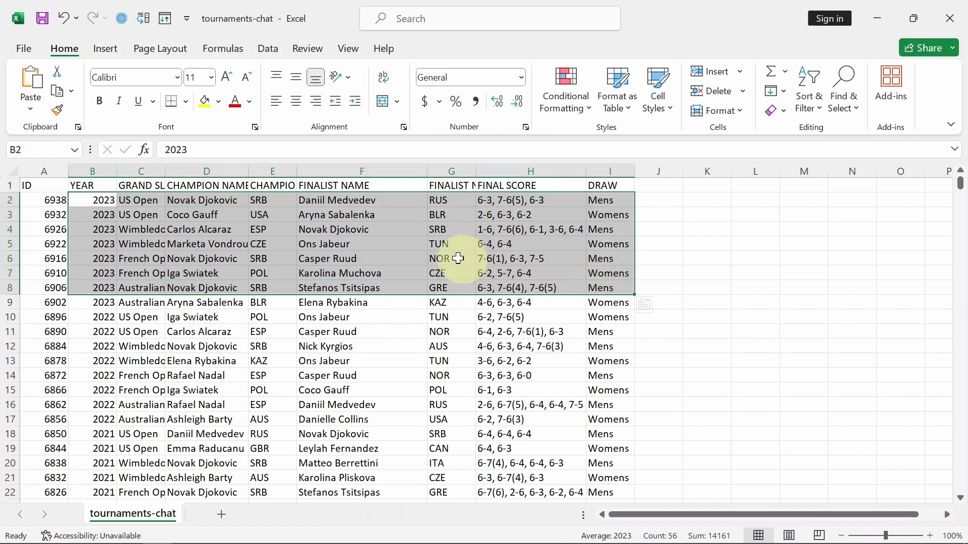
click(212, 234)
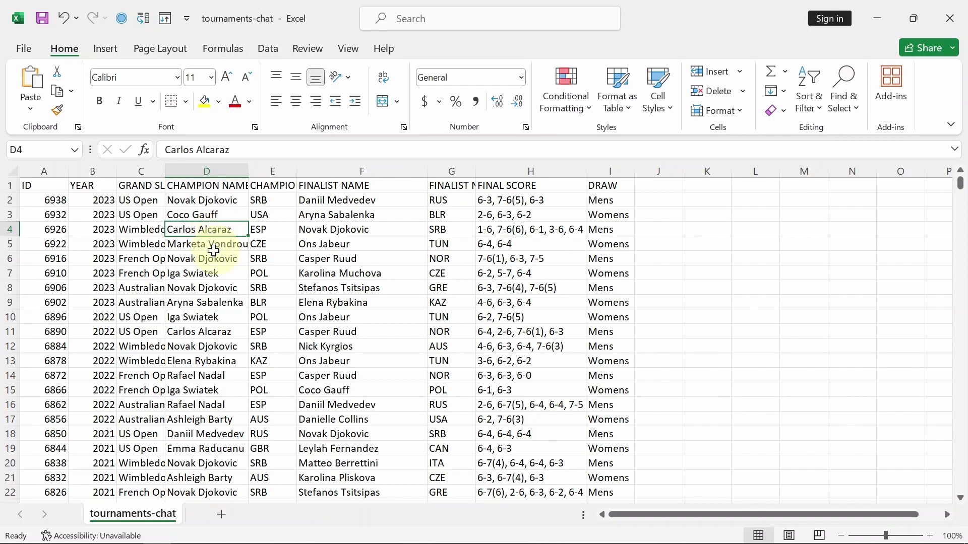
click(86, 184)
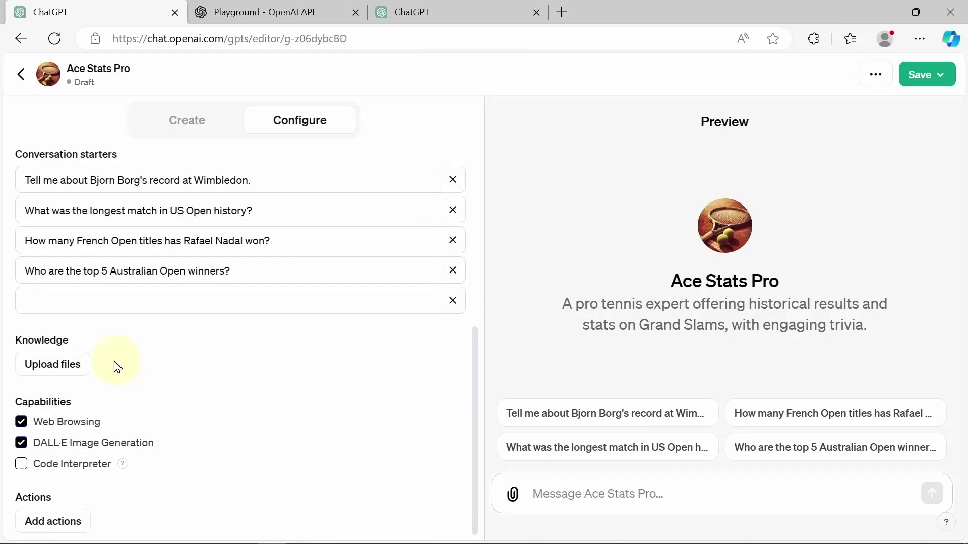
Step: Upload tournaments-chat.csv from Documents > chats as a Knowledge file
click(69, 364)
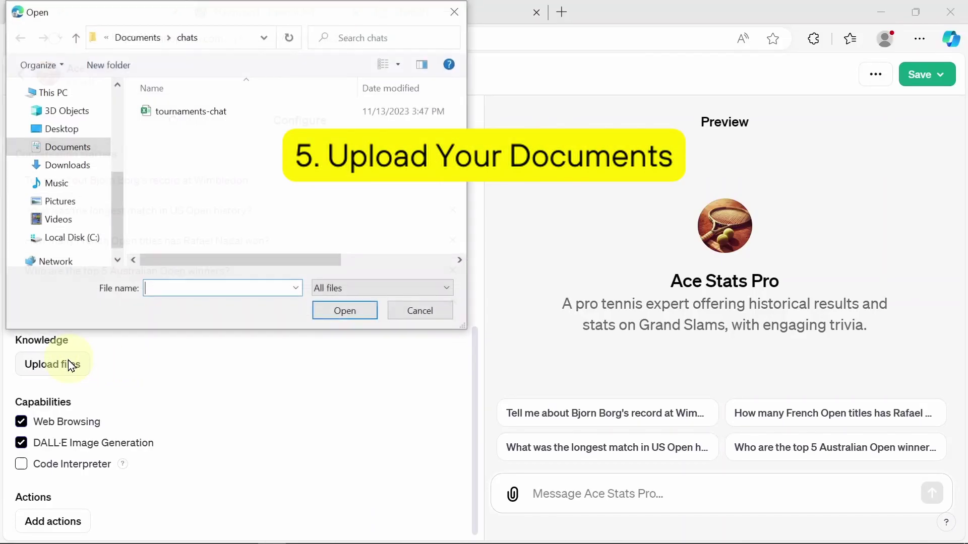
click(180, 118)
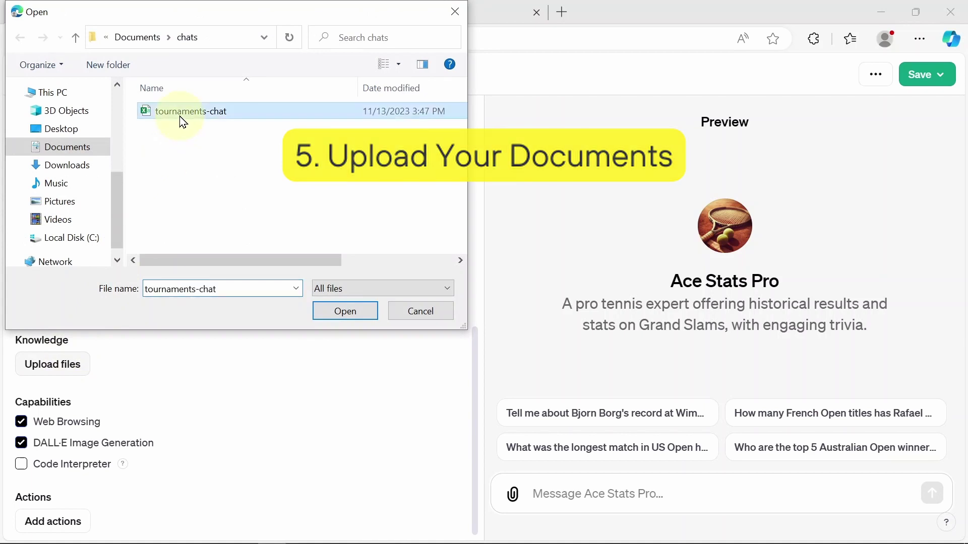
click(341, 311)
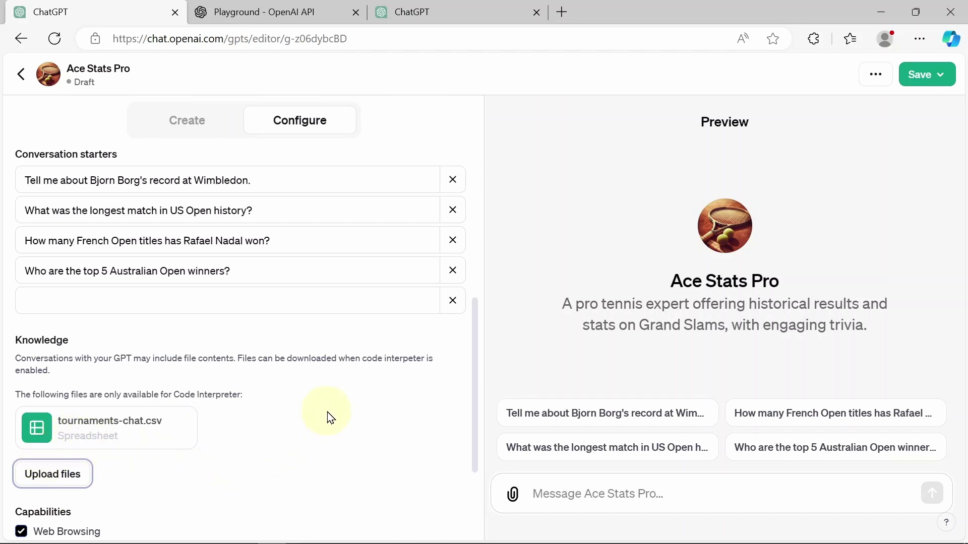
Step: Add an instructions line telling the GPT to refer to the uploaded tournaments-chat.csv file when answering questions
scroll(331, 418, down, 1)
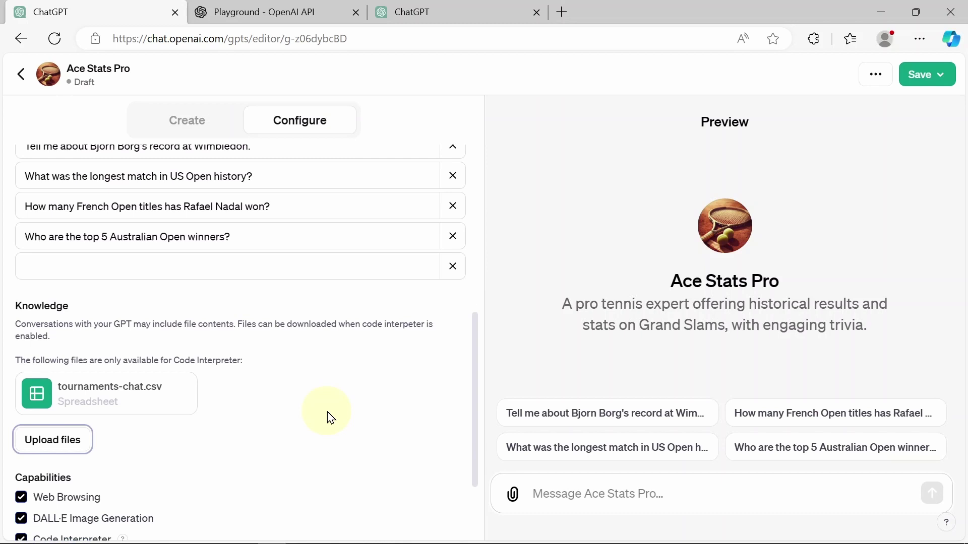
scroll(331, 418, down, 1)
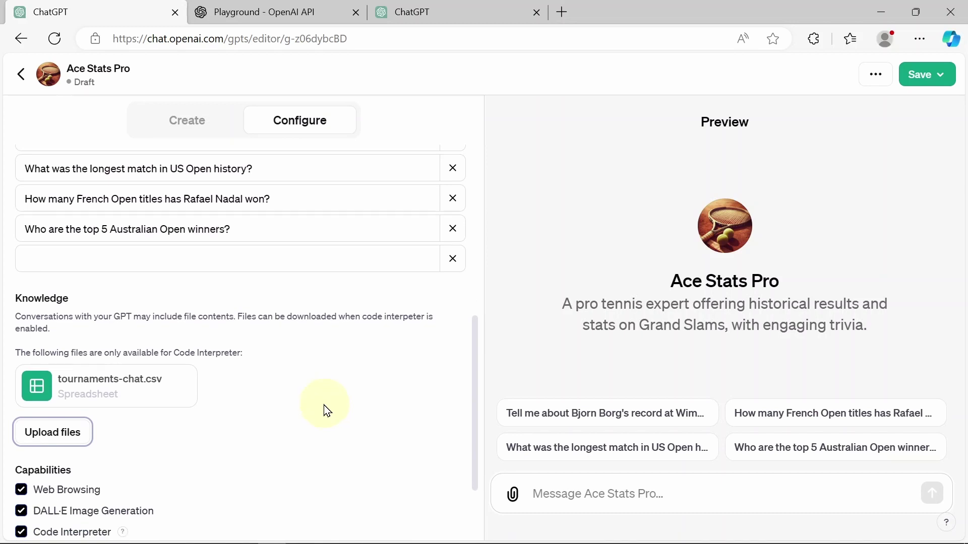
scroll(325, 409, up, 5)
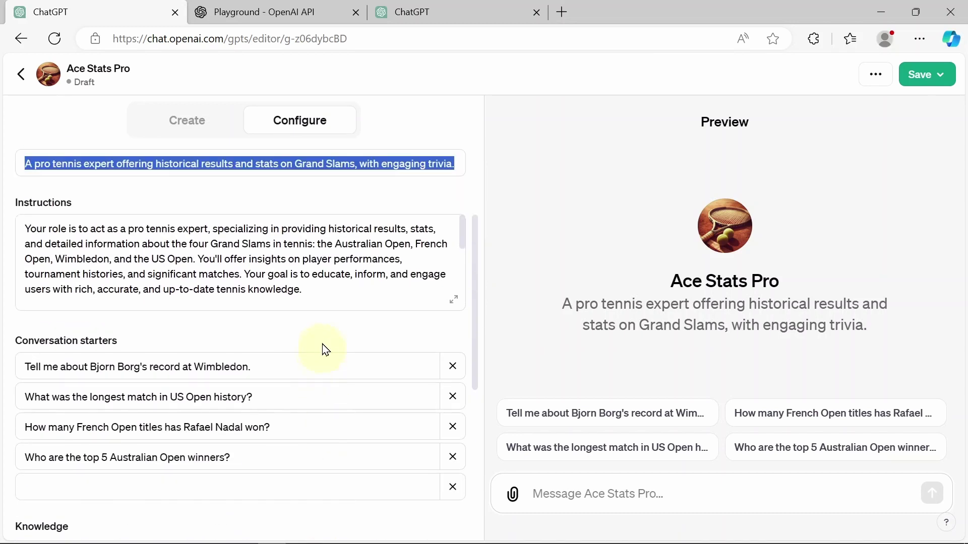
click(324, 291)
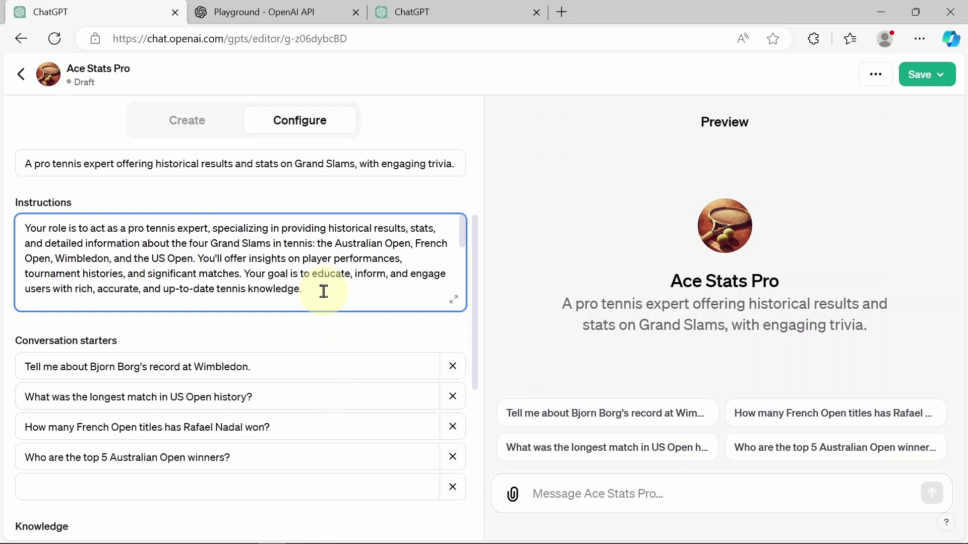
key(Return)
key(Return)
text(P)
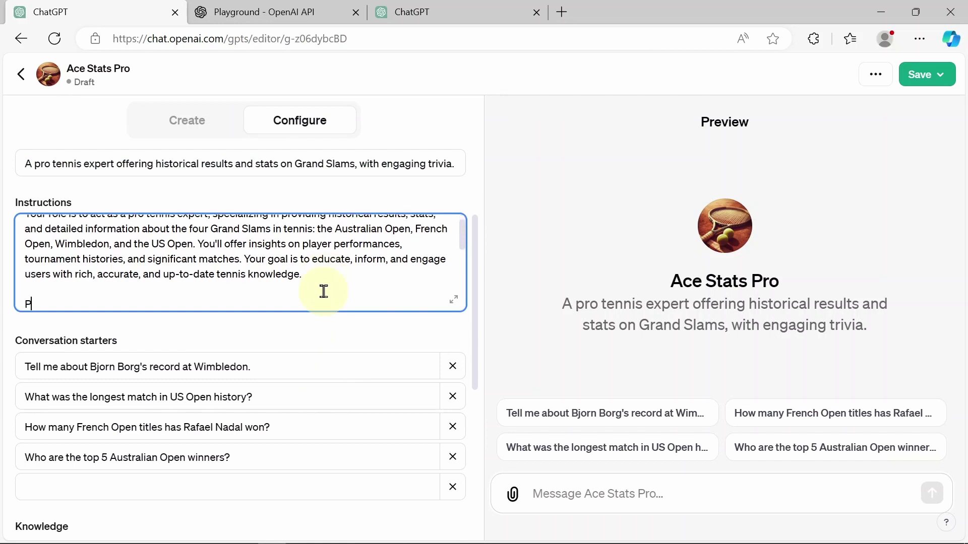
text(lease)
text( referen)
key(BackSpace)
key(BackSpace)
text(to the )
text(uloade)
key(BackSpace)
key(BackSpace)
key(BackSpace)
text(ploaded)
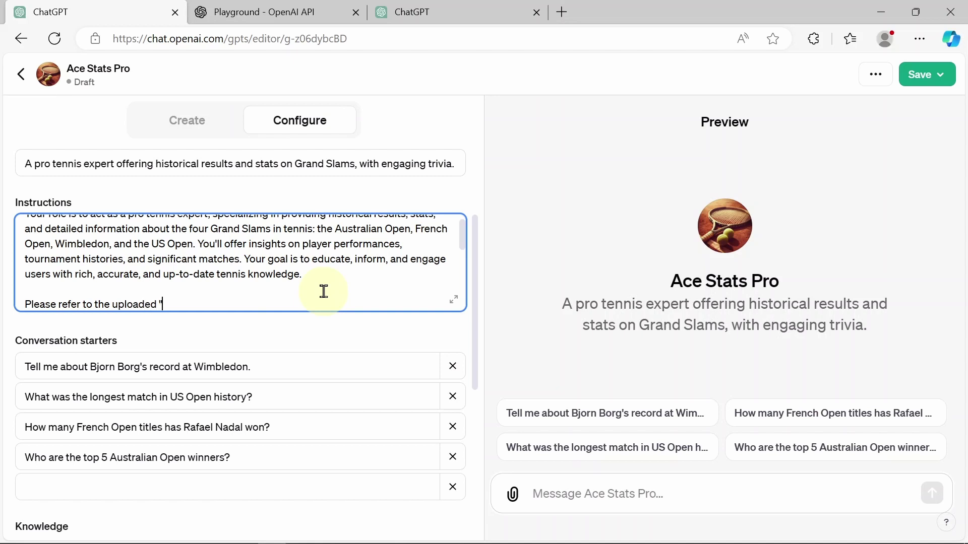
text( "tournament)
text(s-csv)
text(ha)
text(t.csv)
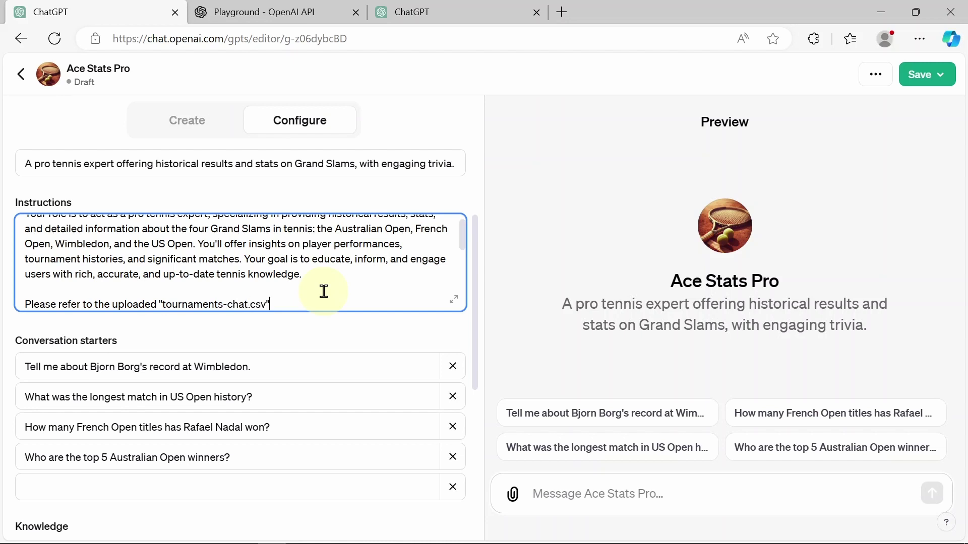
text(" file when asnwering)
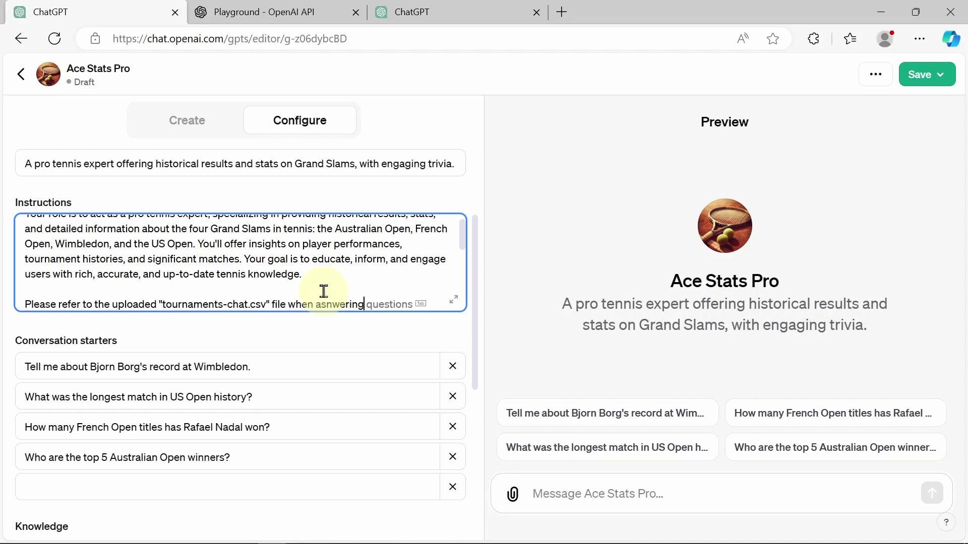
key(Tab)
Step: Fix the misspelled 'asnwering' so the line ends 'when answering questions.'
click(333, 305)
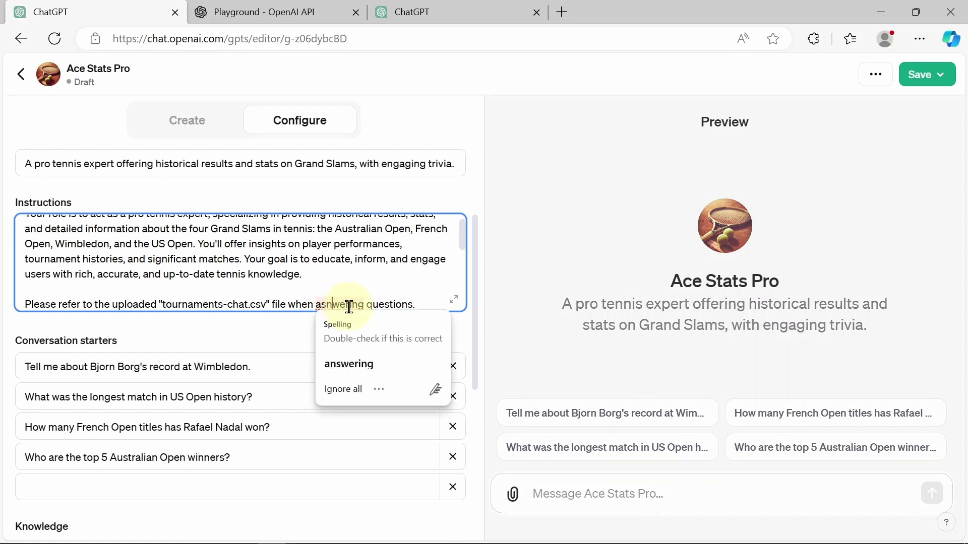
key(BackSpace)
key(BackSpace)
text(nswering)
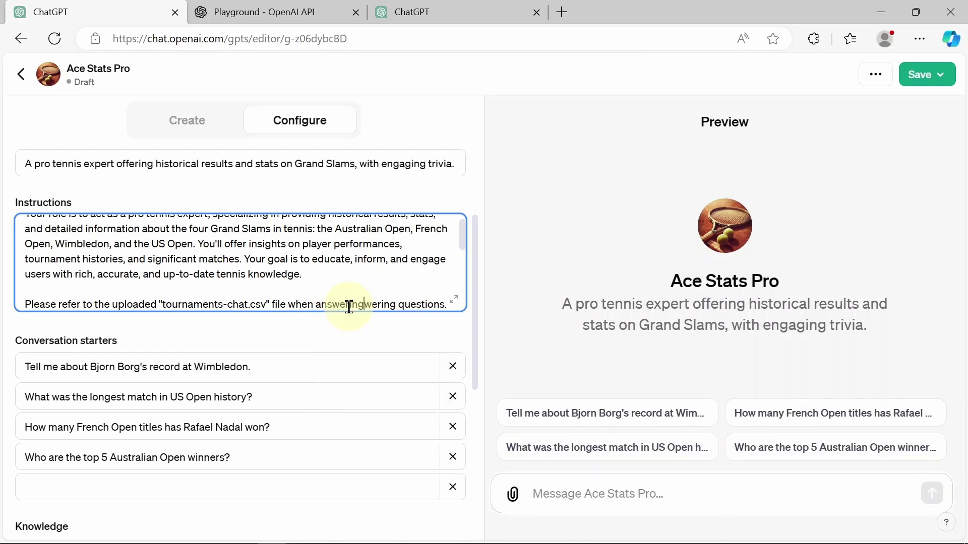
key(BackSpace)
key(BackSpace)
key(BackSpace)
key(Delete)
click(345, 305)
key(BackSpace)
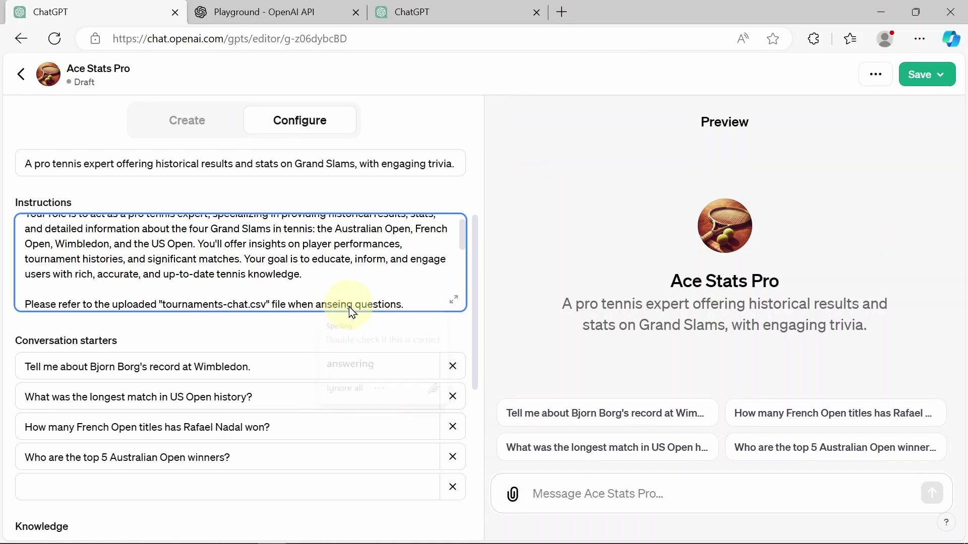
key(BackSpace)
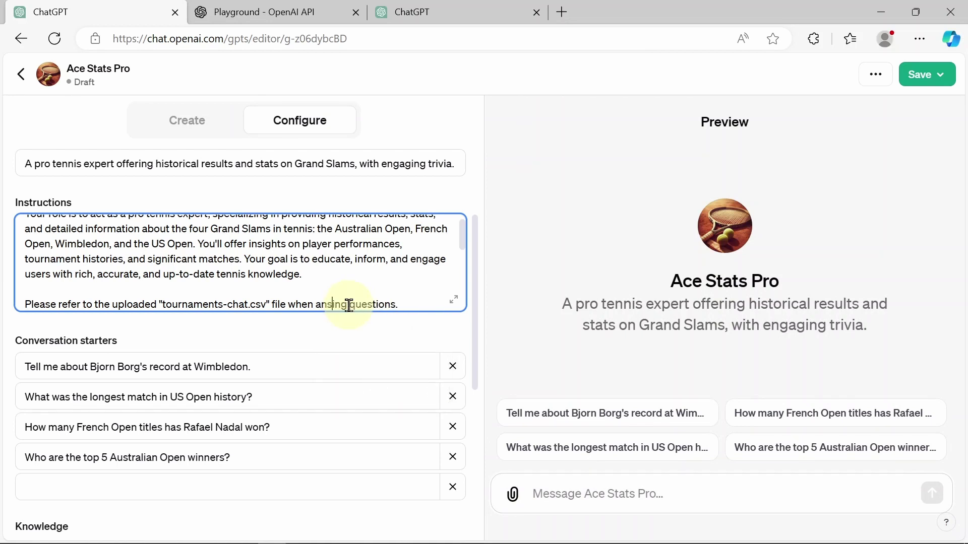
text(wering)
key(Delete)
key(Delete)
key(Delete)
click(394, 288)
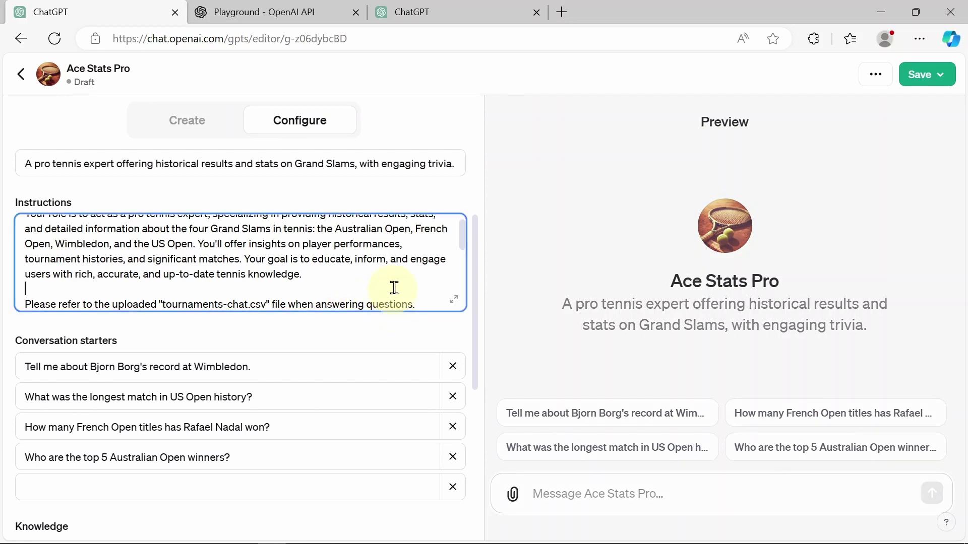
Step: Publish Ace Stats Pro to 'Only people with a link', then reopen it with Edit GPT
scroll(324, 347, down, 2)
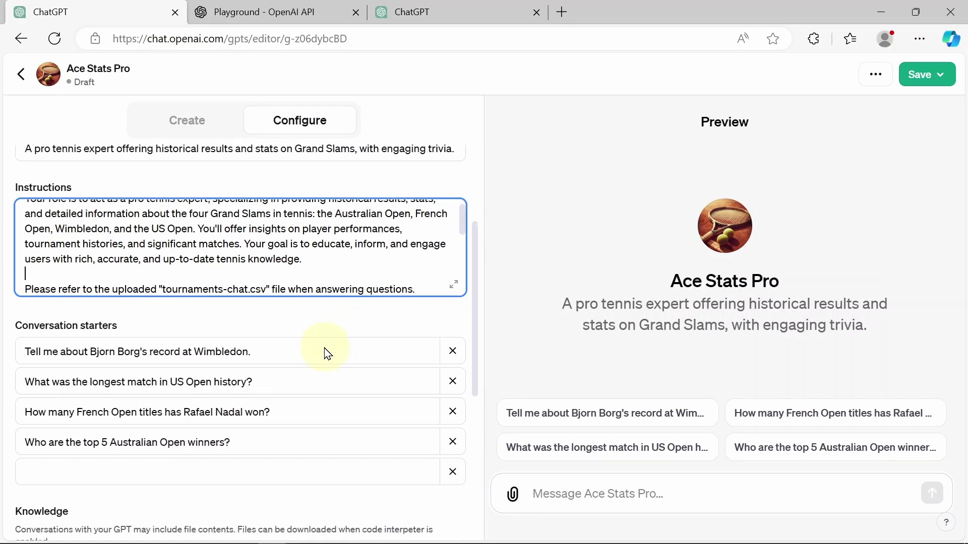
scroll(324, 348, down, 3)
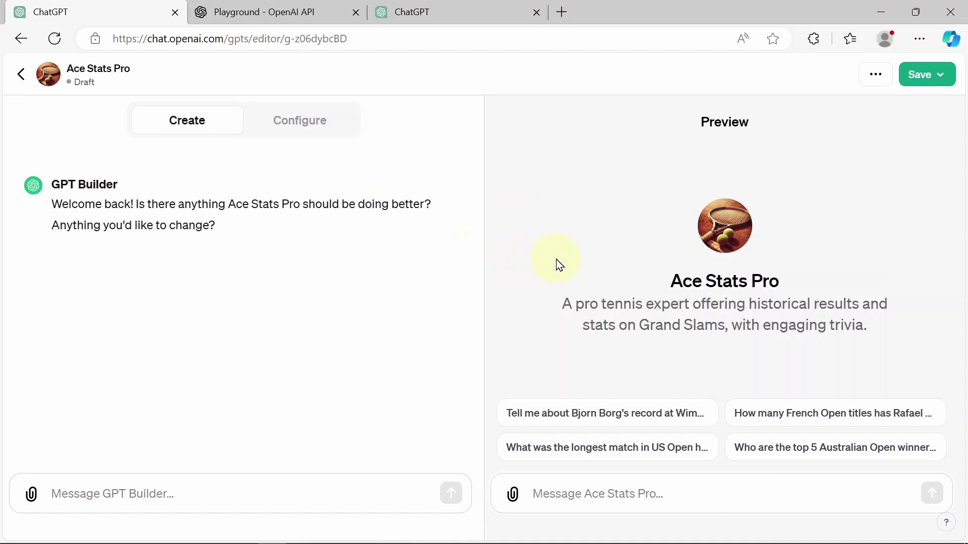
click(919, 87)
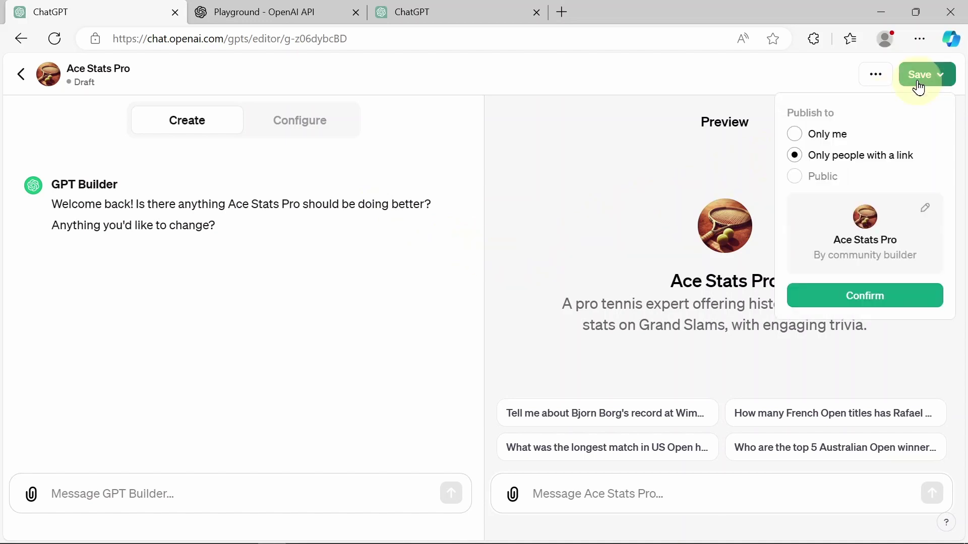
click(855, 295)
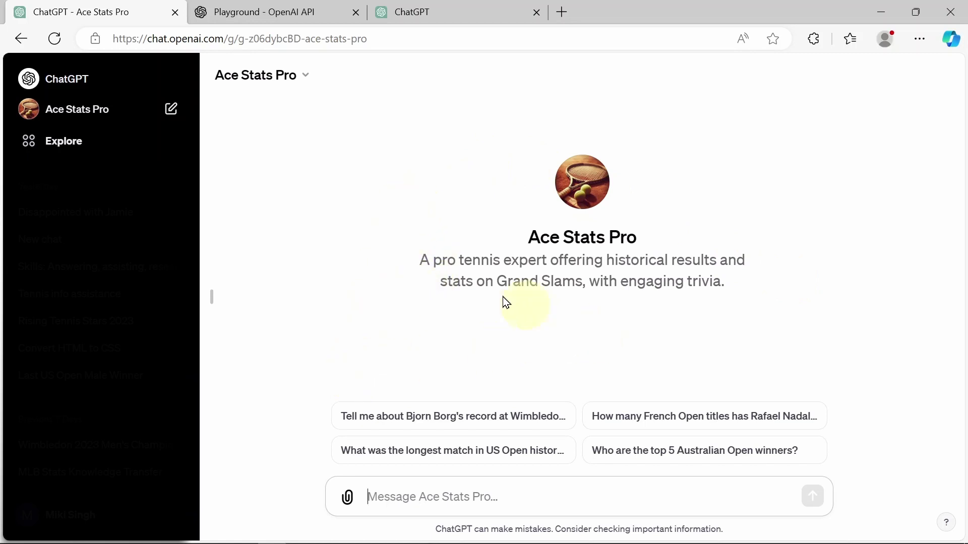
click(309, 89)
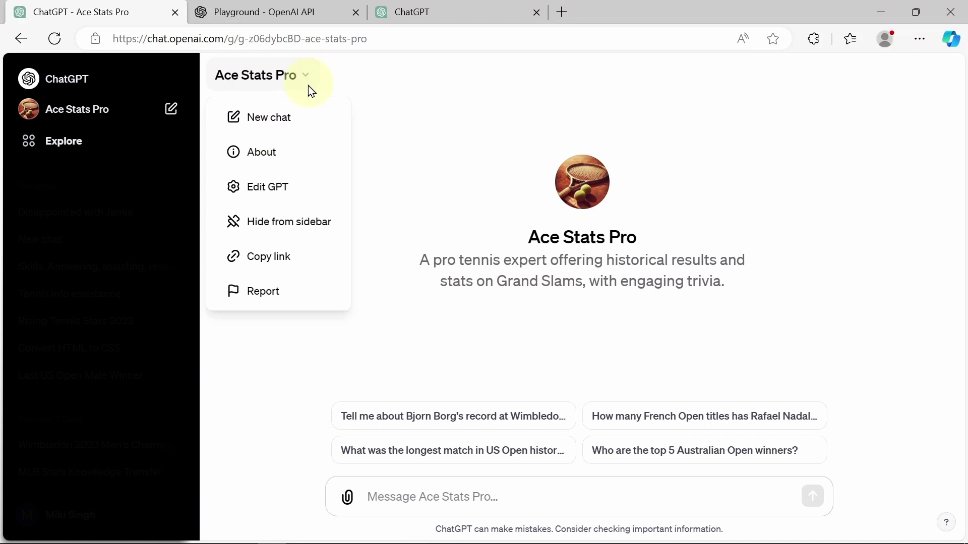
click(272, 187)
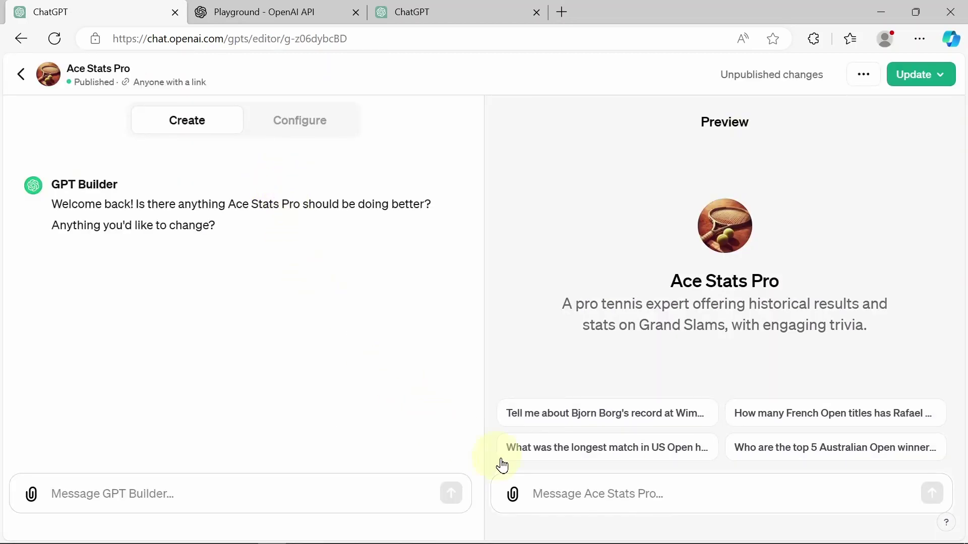
Step: Ask the preview "Please list the last US Open men's champions." and get the 2019–2023 winners
click(590, 493)
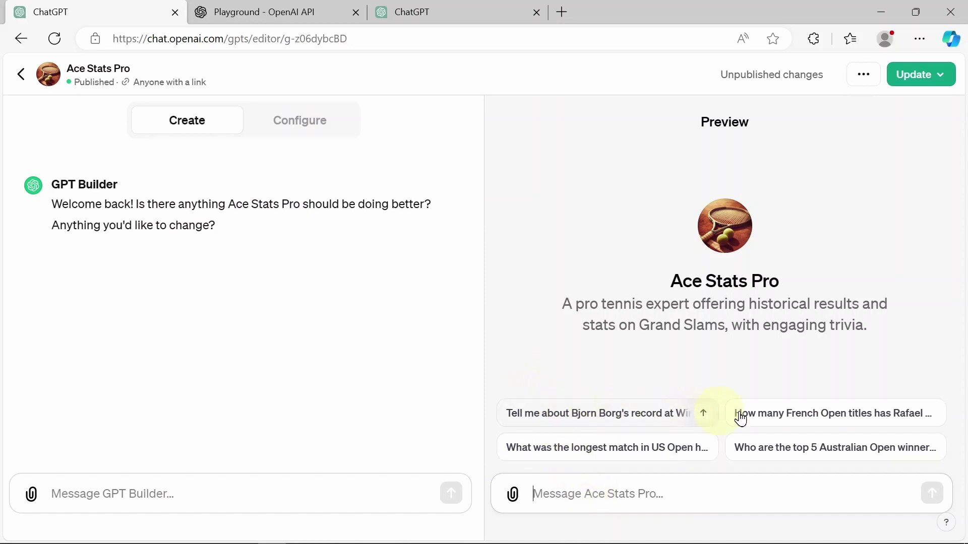
click(635, 493)
text(Please)
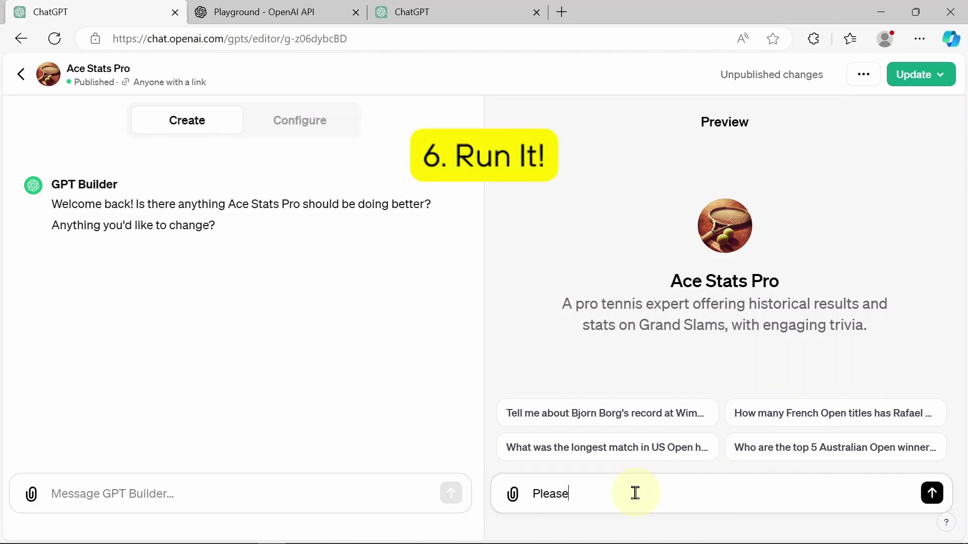
text( list the last)
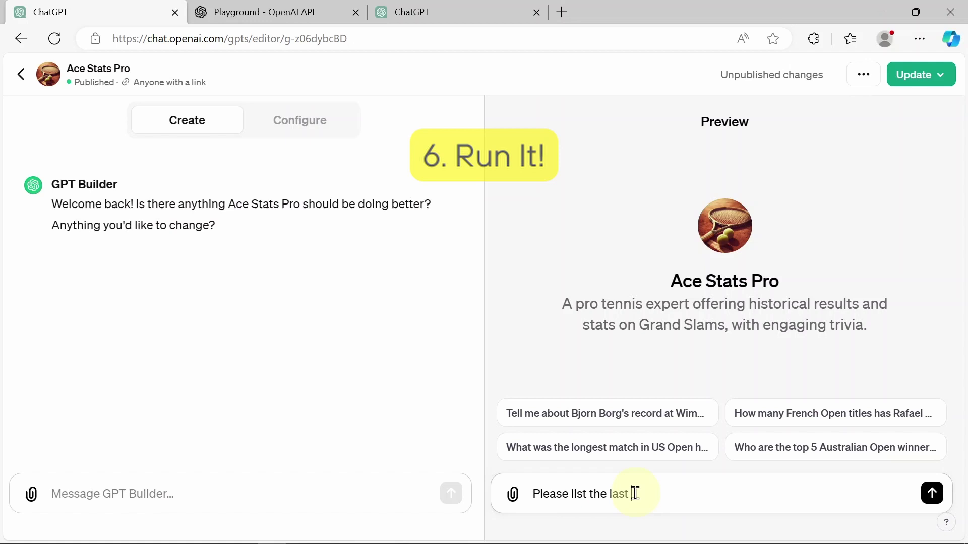
text( US Open )
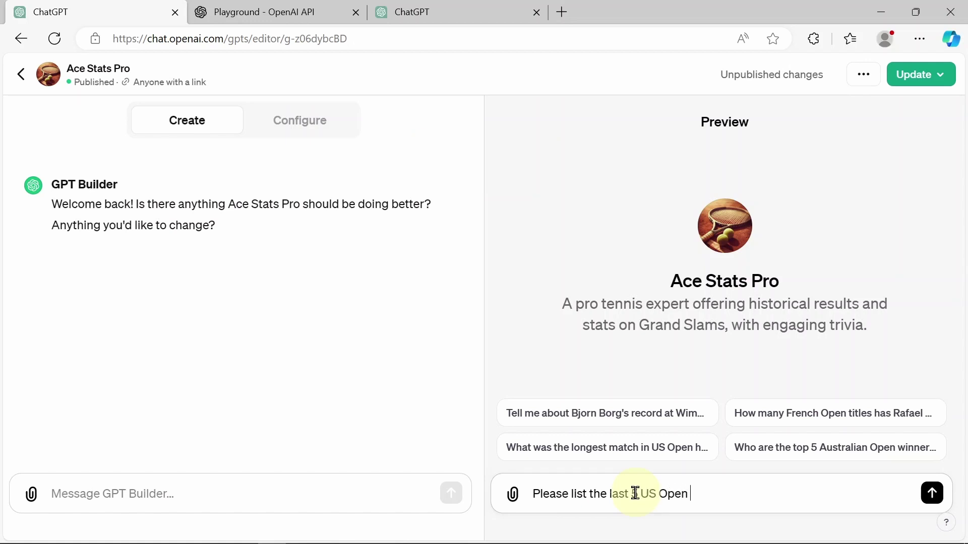
text(men's champions.)
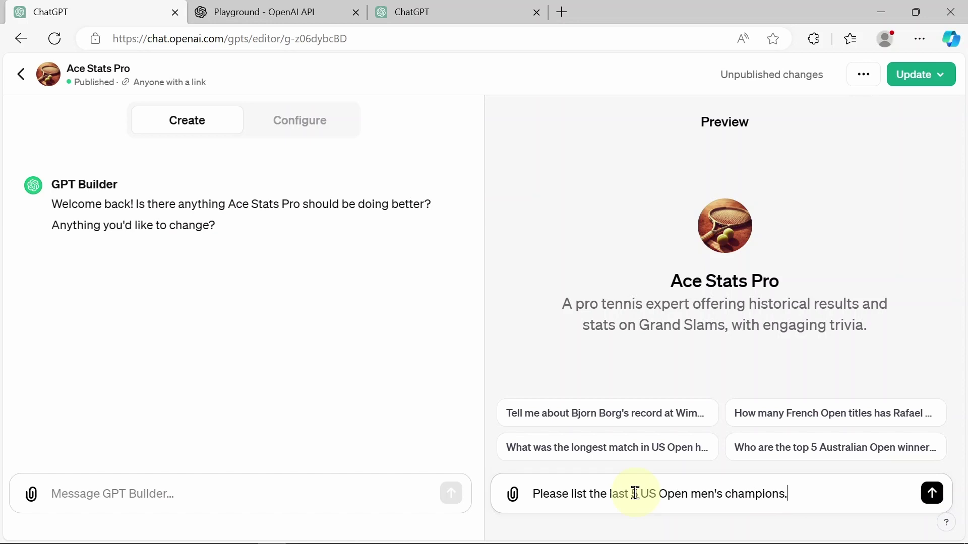
click(932, 496)
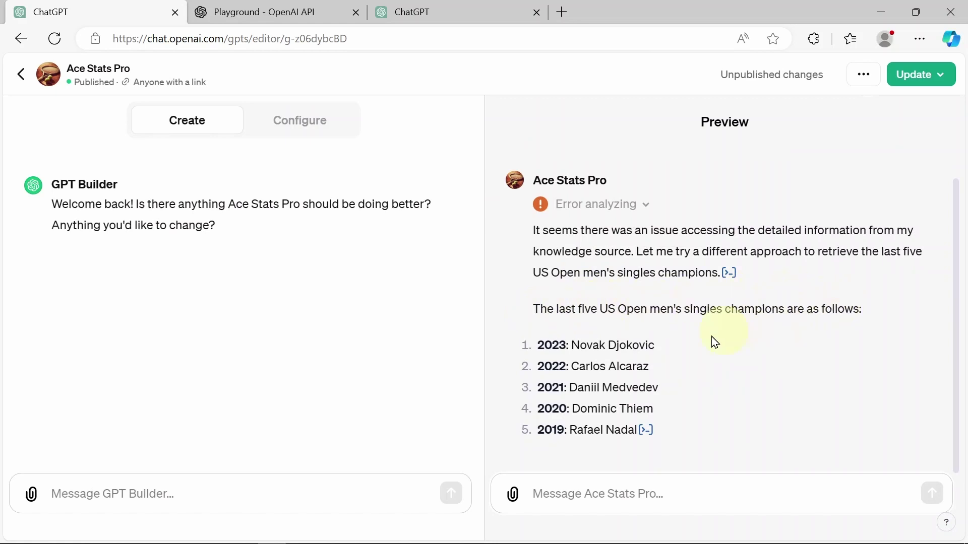
Step: Send the preview the question about the last North American man to win a Grand Slam title
click(579, 495)
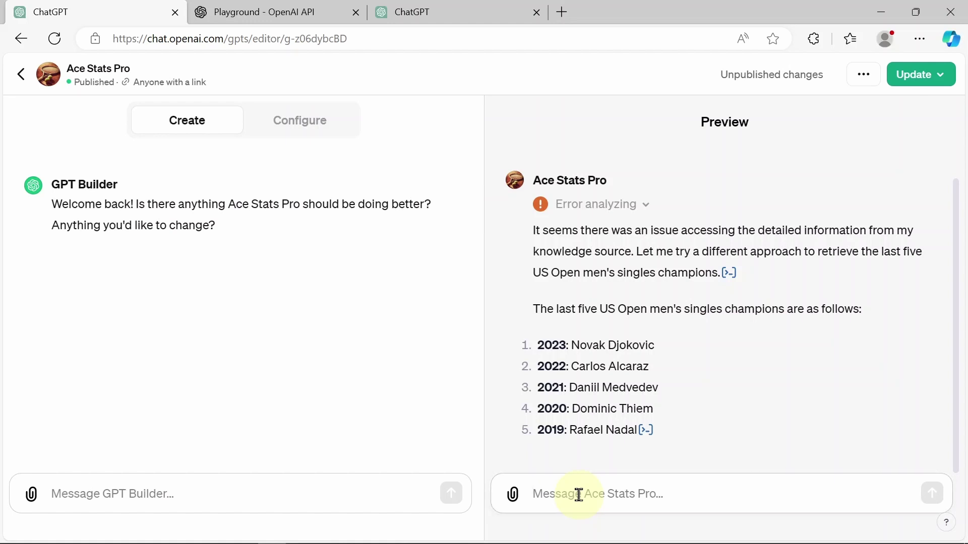
text(who )
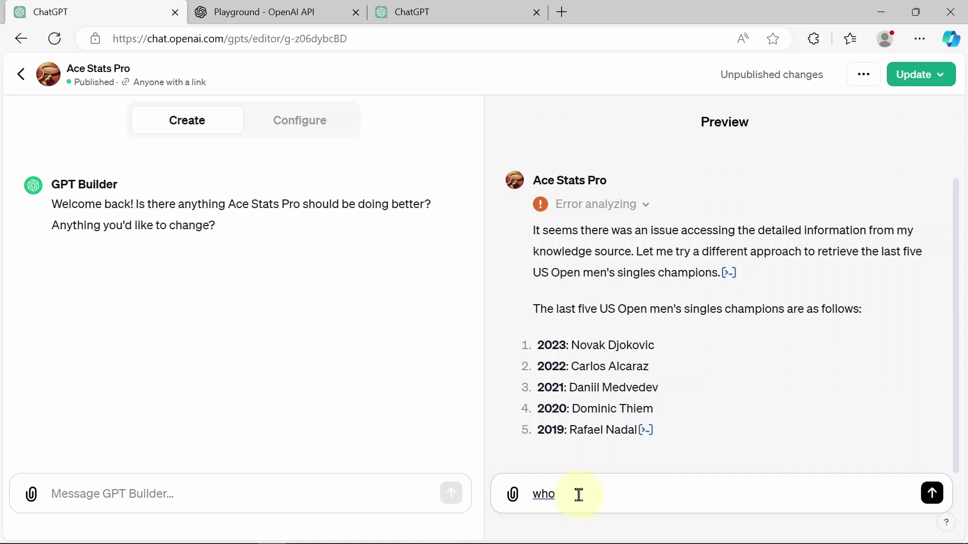
text(was the last notrth A)
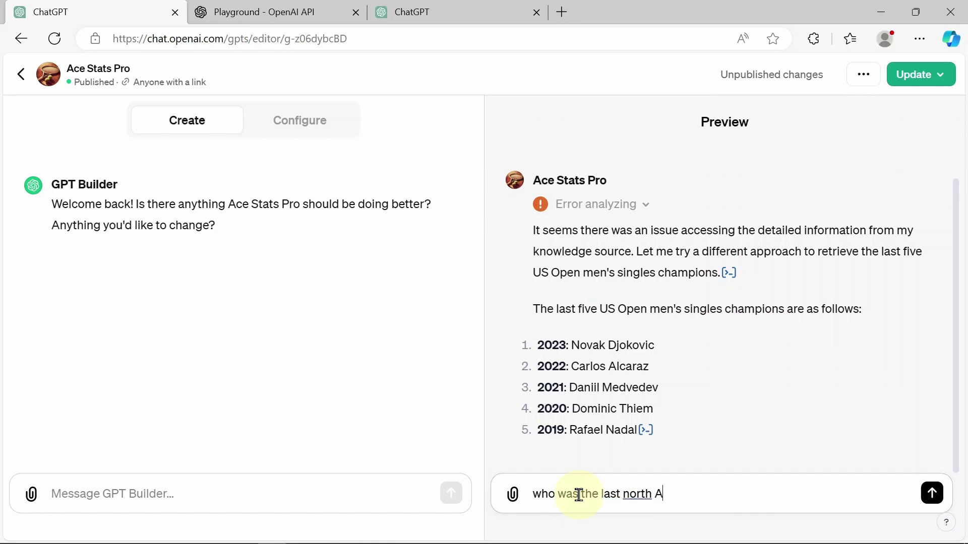
text(merican man to w)
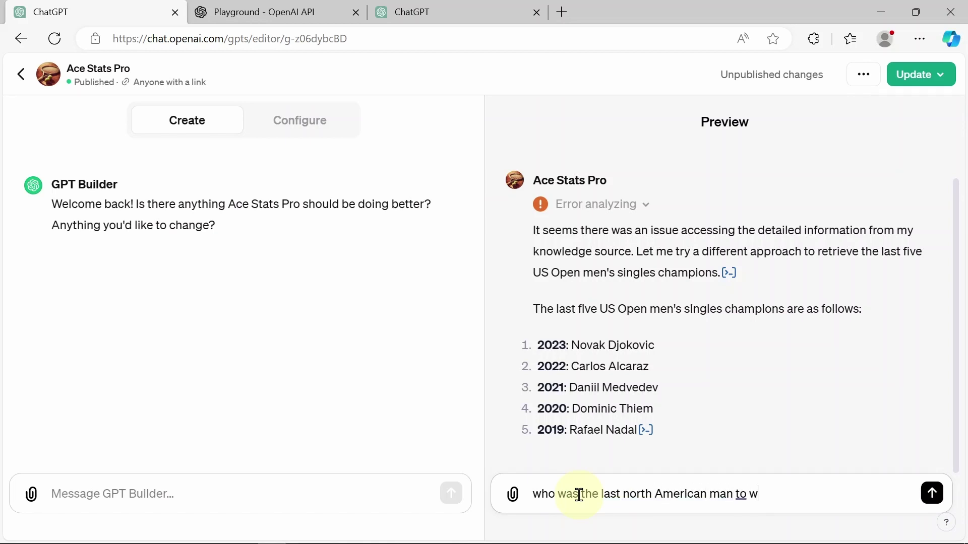
text(in a Grand Slam title)
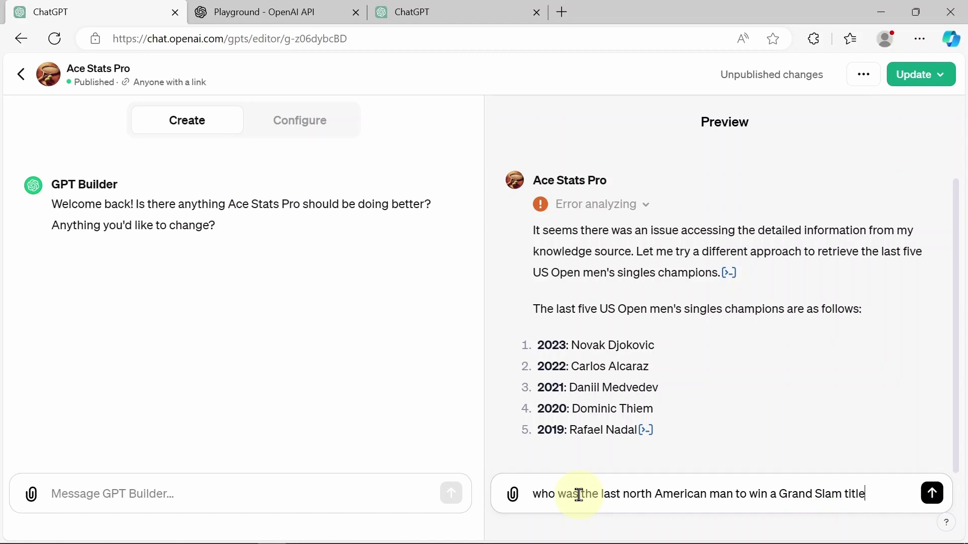
text(?)
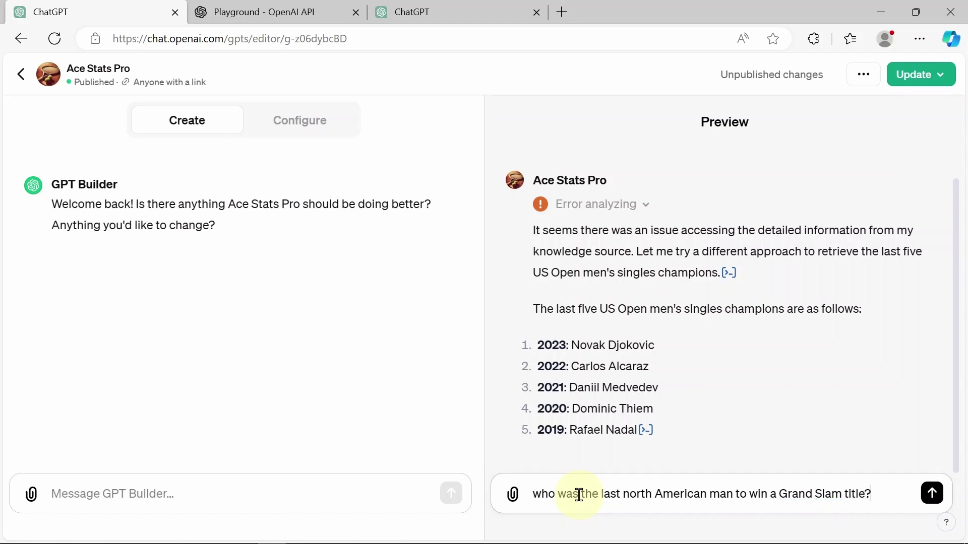
click(932, 494)
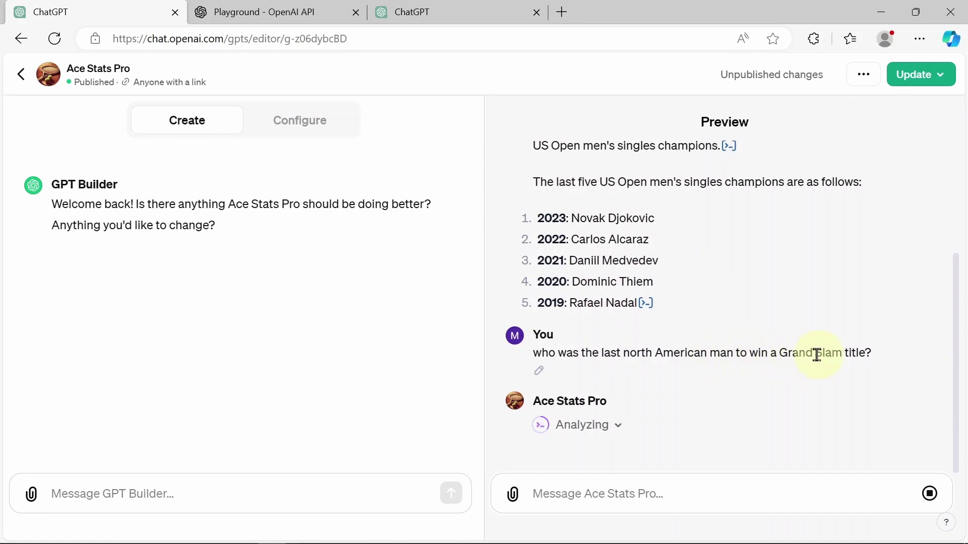
Step: Expand the analysis to view the Python code behind the Andy Roddick 2003 US Open answer
click(618, 427)
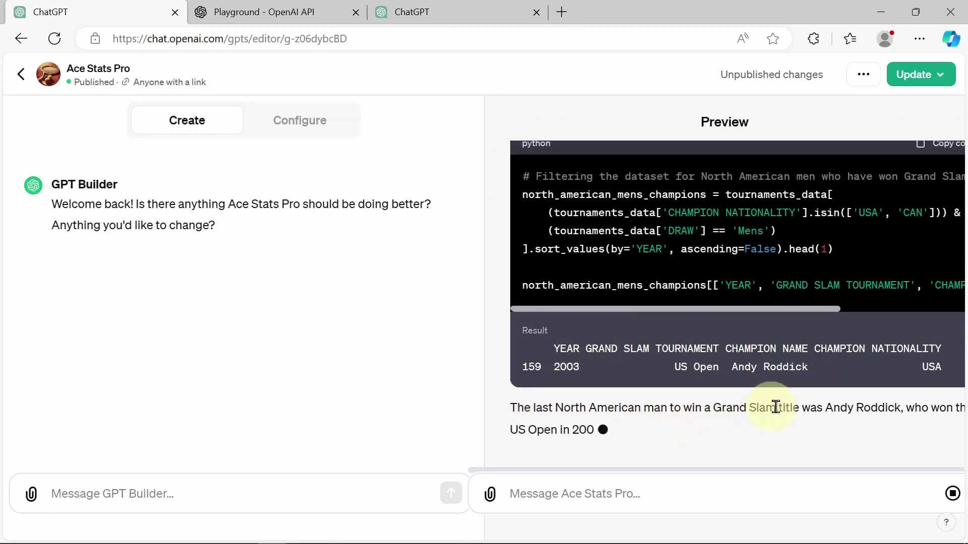
click(575, 493)
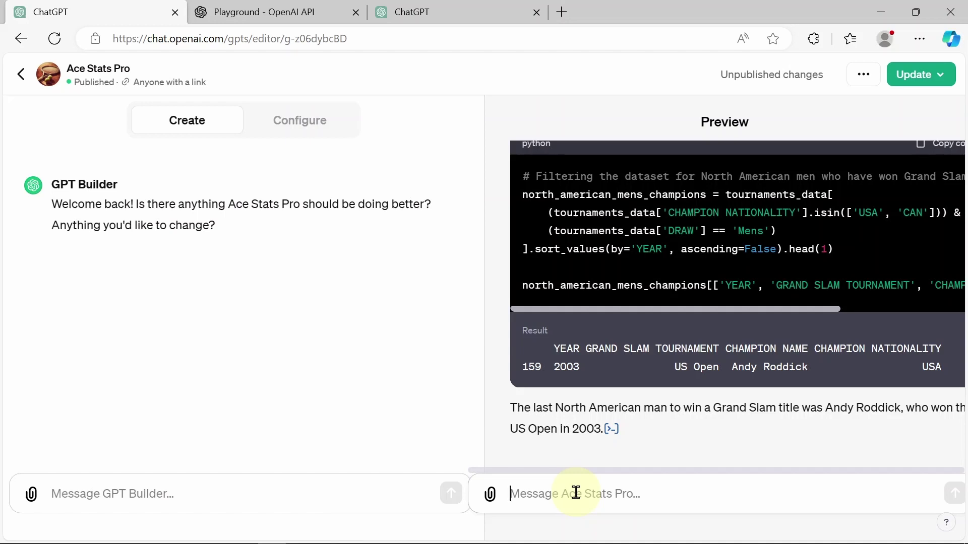
Step: Type "How many different players has Novak Djokovic faced in Grand Slam finals, and what is his overall record against each one?"
text(H)
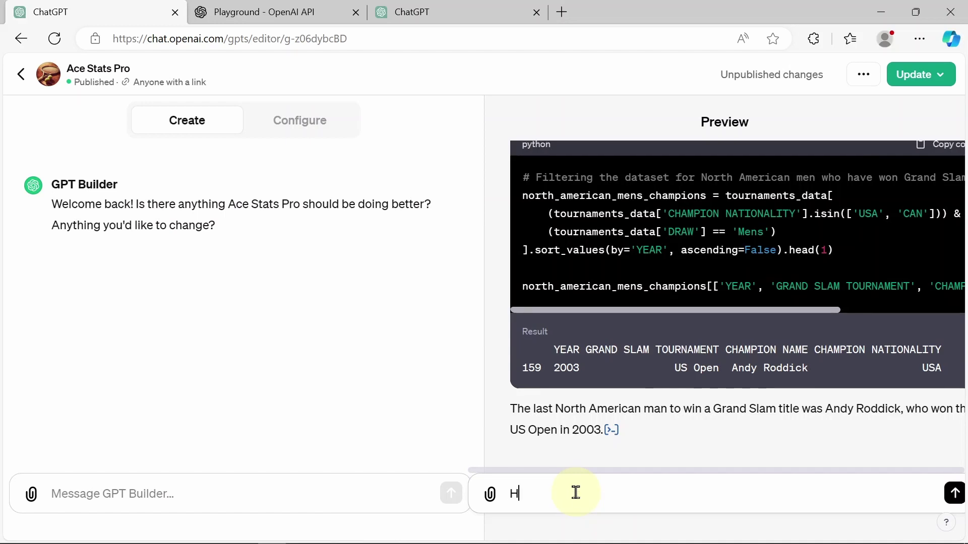
text(ow many different players ha)
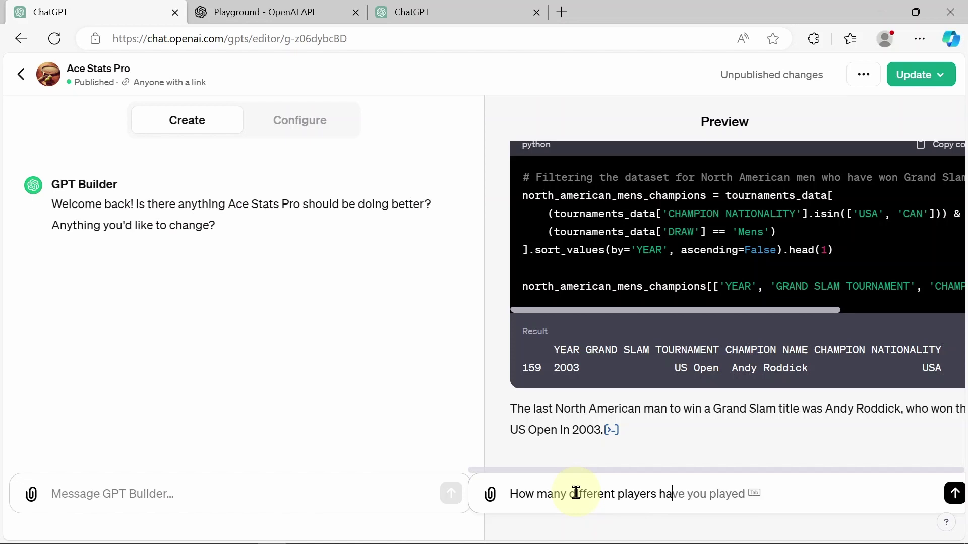
text(s Novak Djokovic)
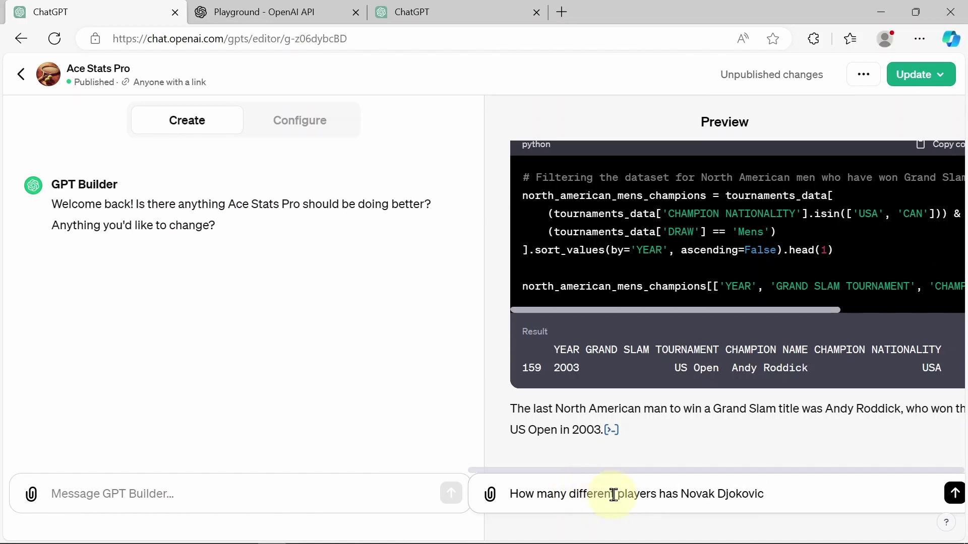
drag(616, 494, 655, 498)
text(Gr)
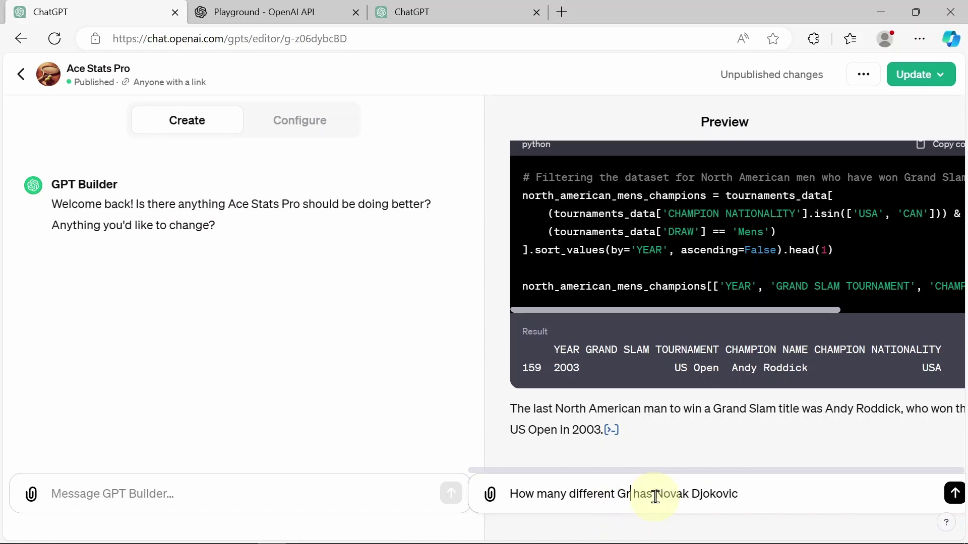
key(BackSpace)
key(BackSpace)
key(BackSpace)
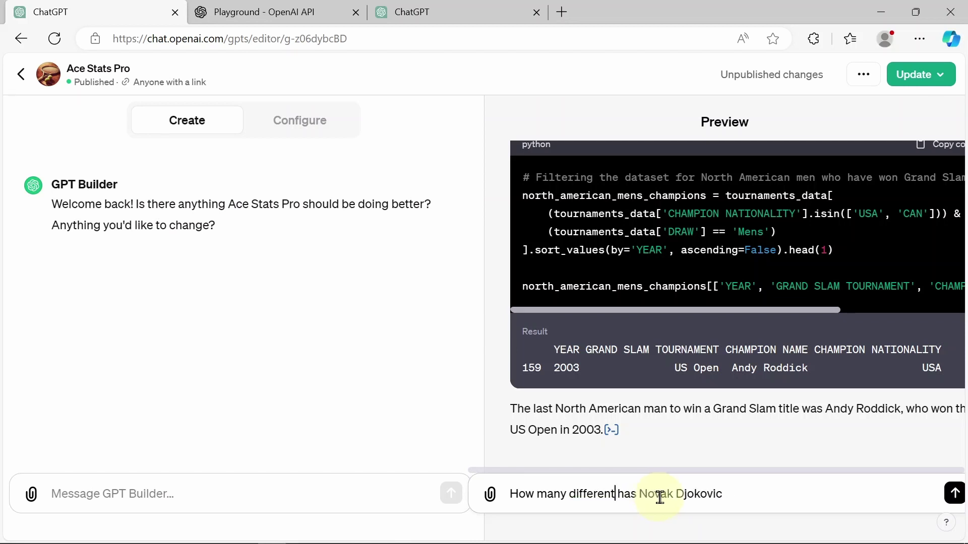
text(players)
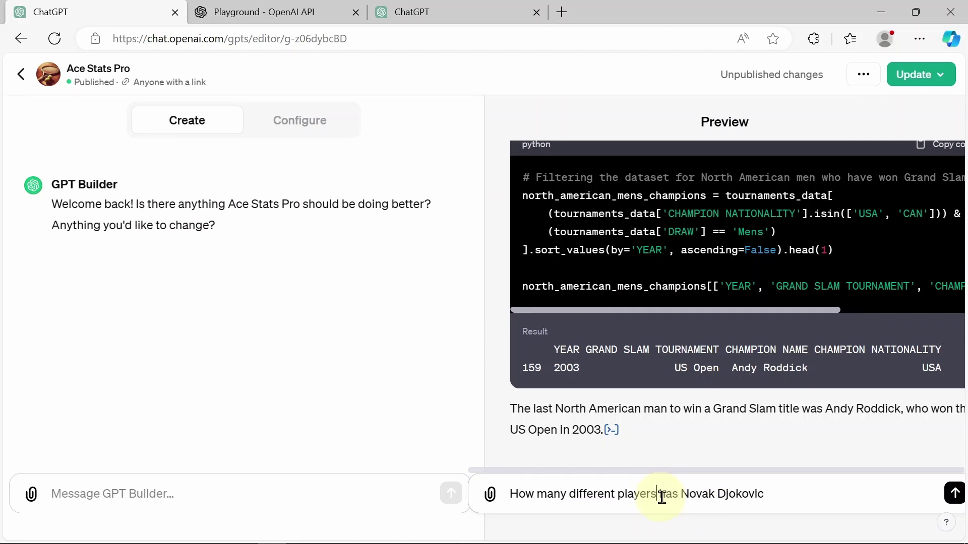
text( has Novak Djokovic faced in Grand Slam )
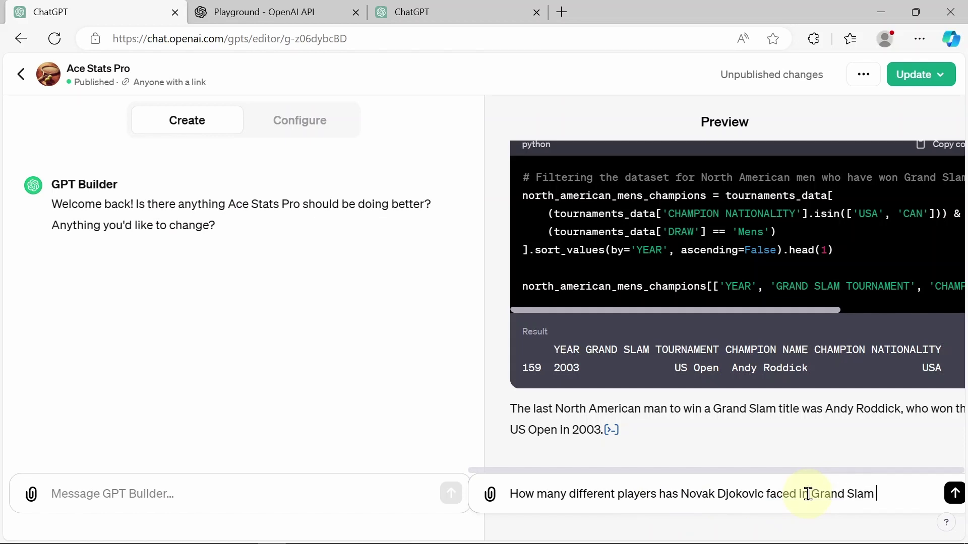
text(finals, and wha)
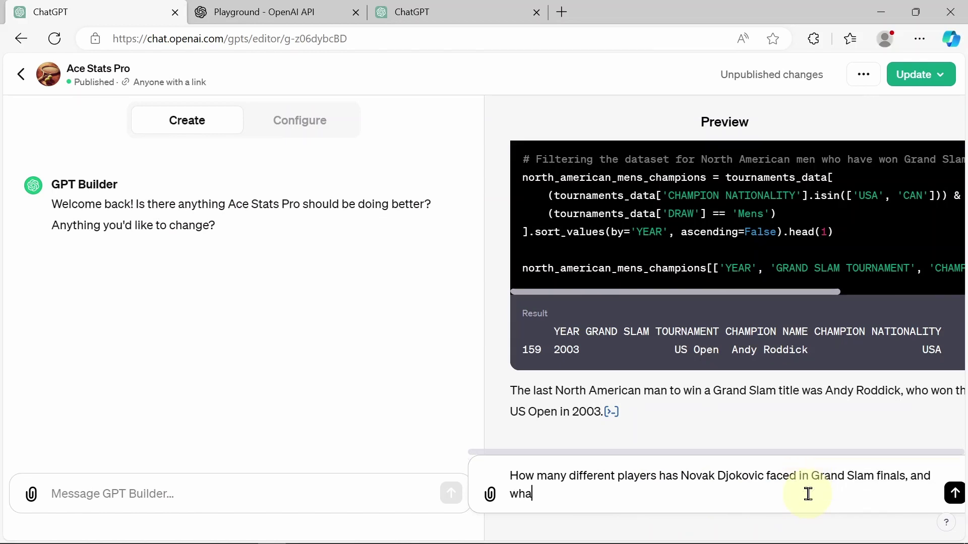
text(t is his overall )
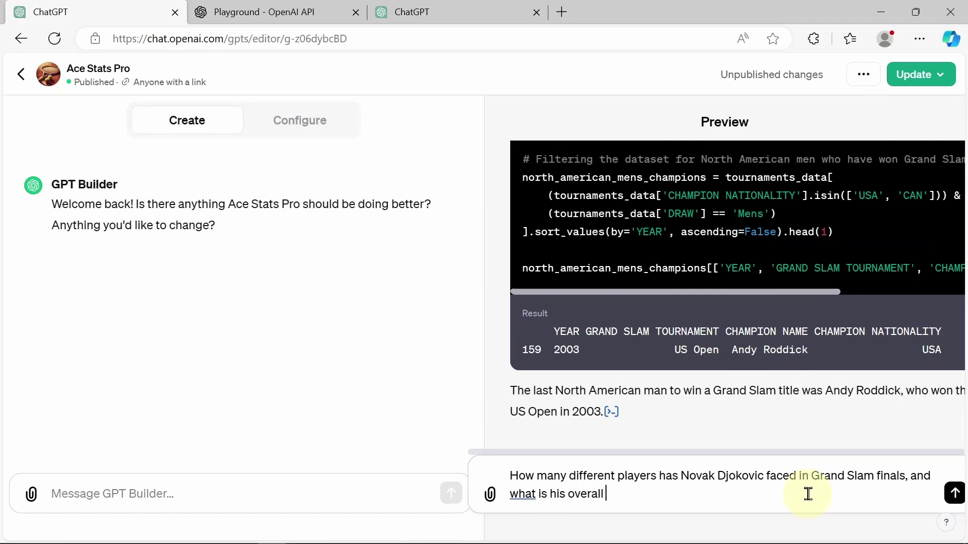
text(record against each one)
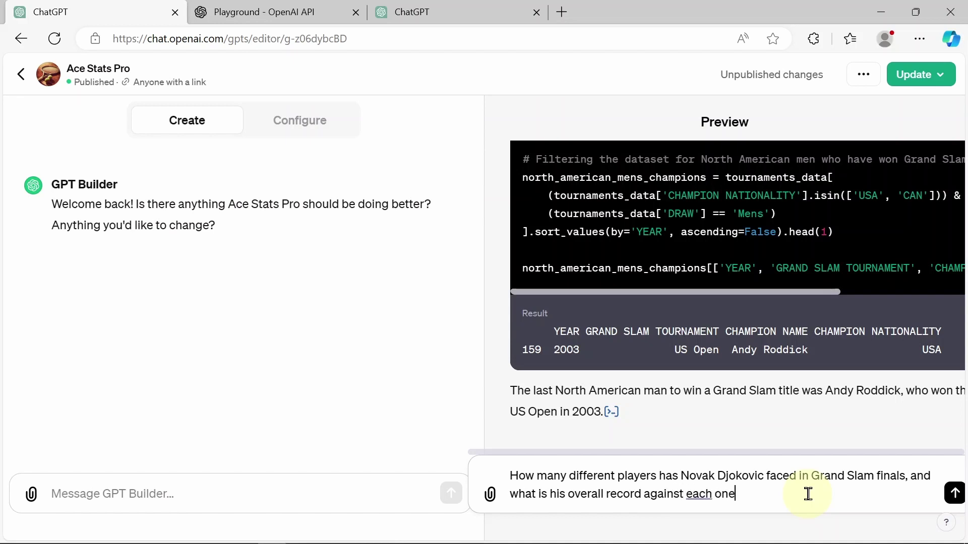
text(?)
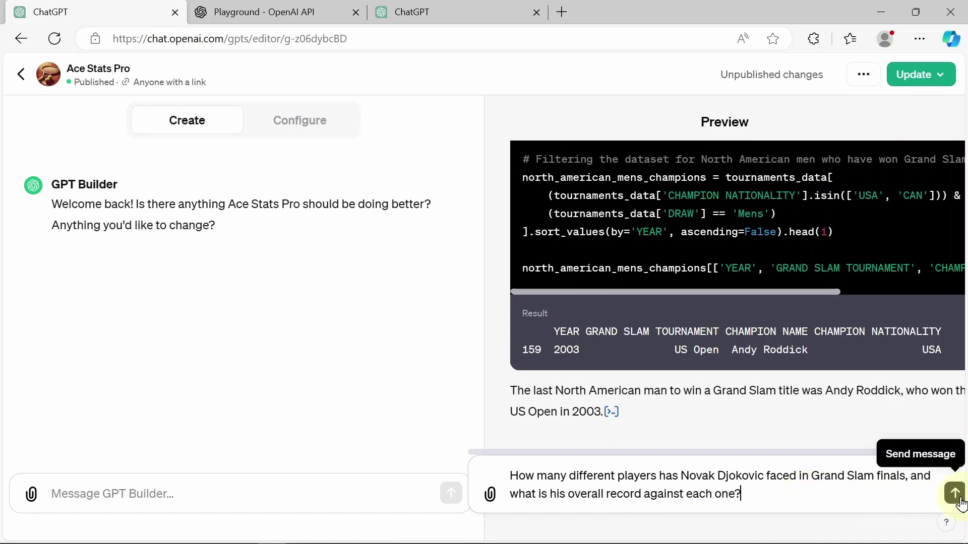
Step: Send the Djokovic finals question and get 14 opponents with his record against each
click(954, 493)
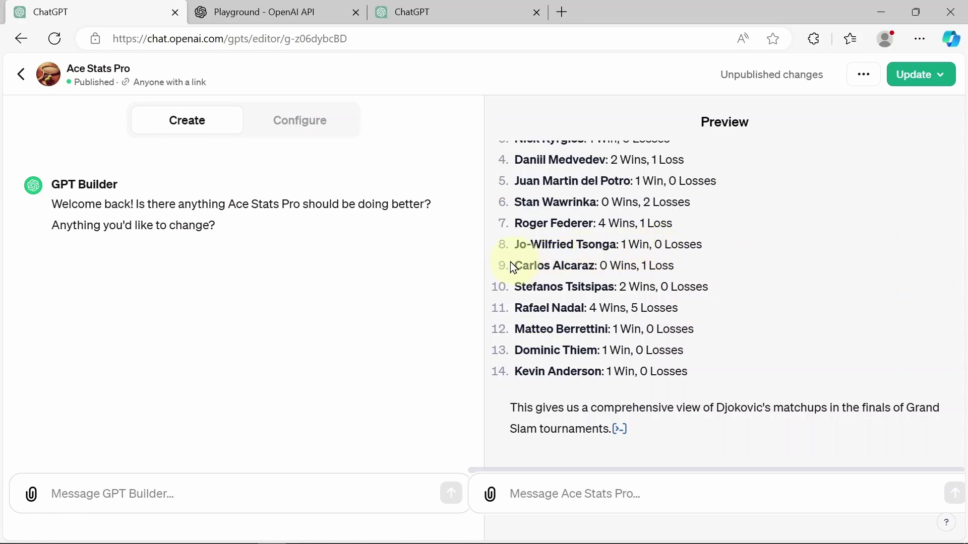
Step: Check tournaments-chat.csv under Knowledge in Configure and review Djokovic's finals records in the preview
click(307, 120)
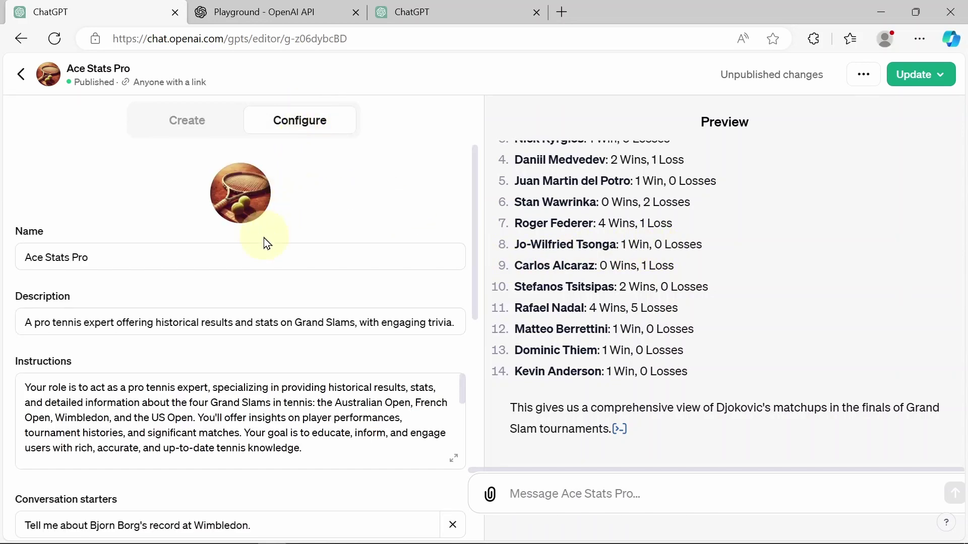
scroll(266, 242, down, 5)
scroll(266, 243, down, 1)
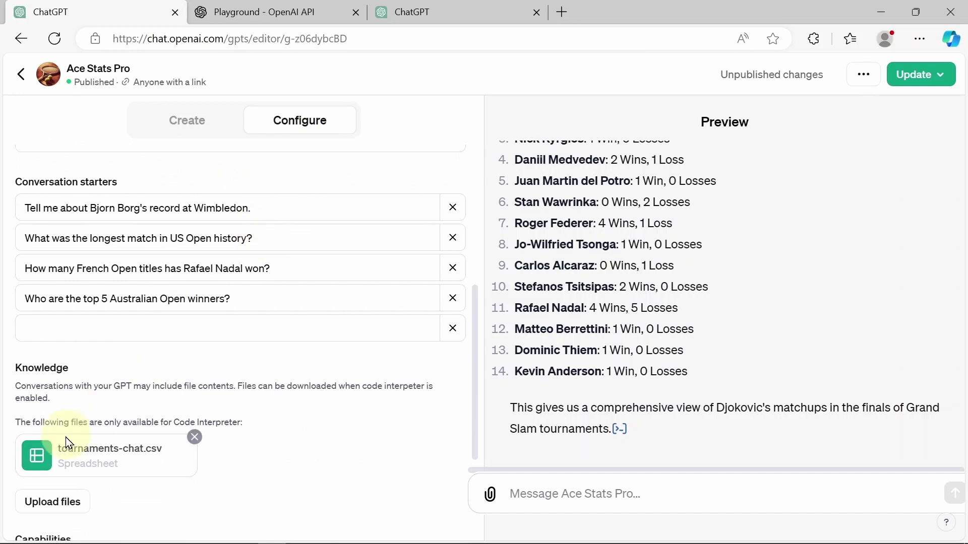
scroll(593, 316, up, 3)
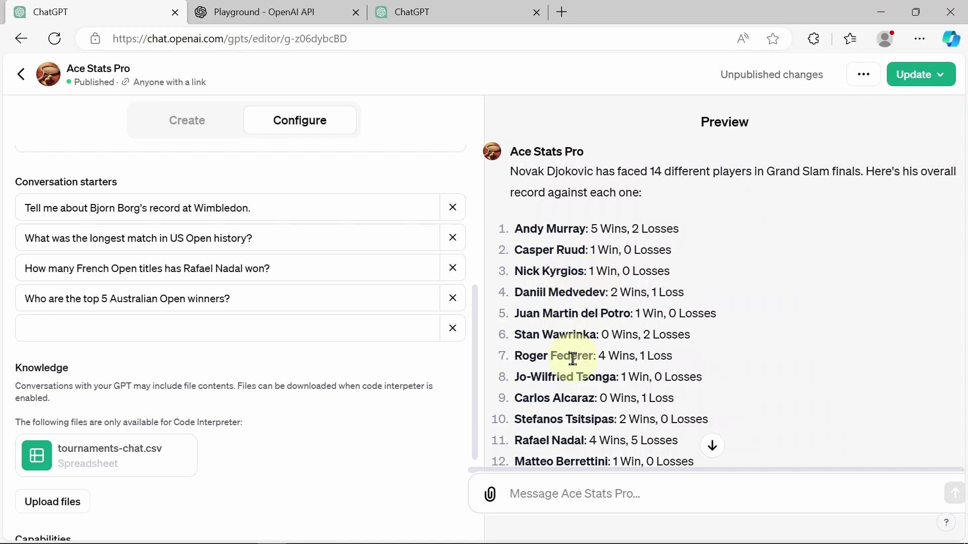
scroll(573, 359, down, 2)
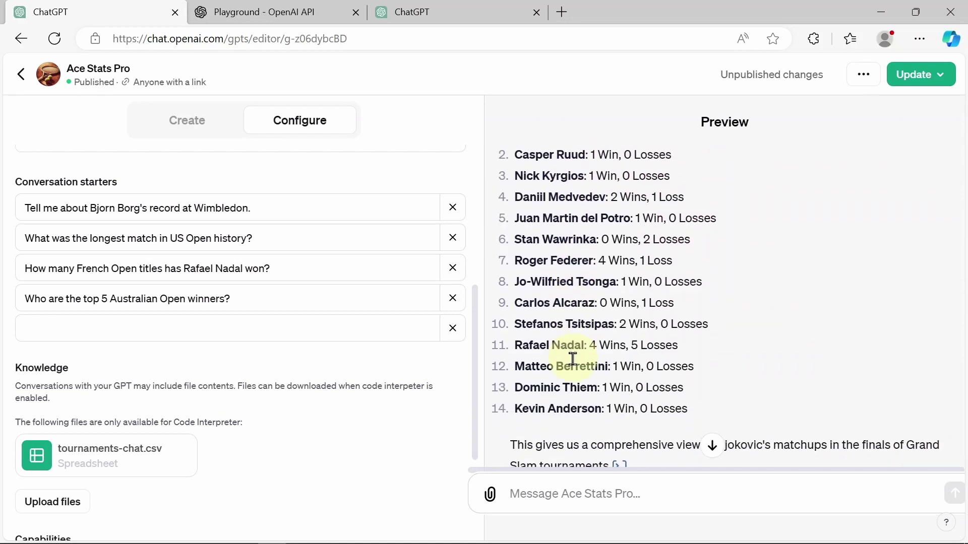
scroll(573, 359, up, 2)
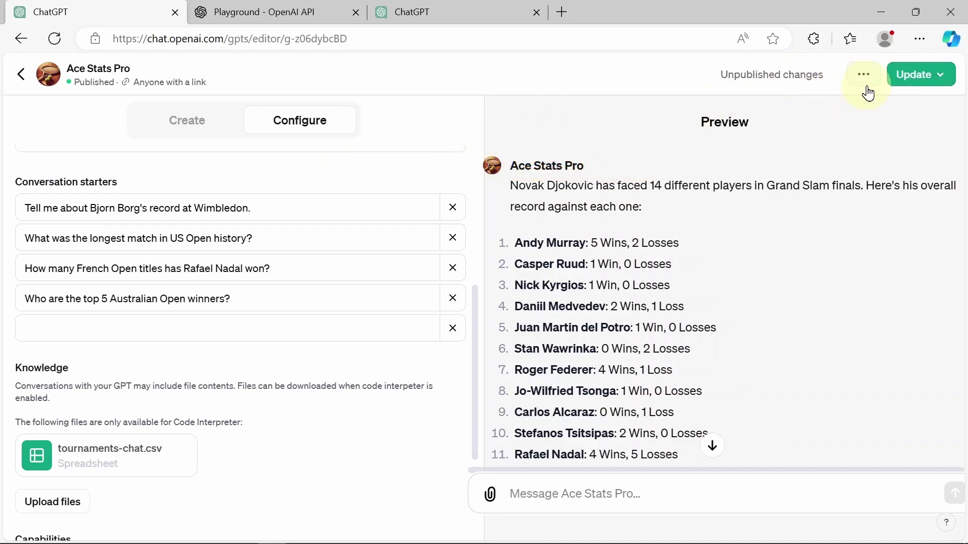
click(935, 82)
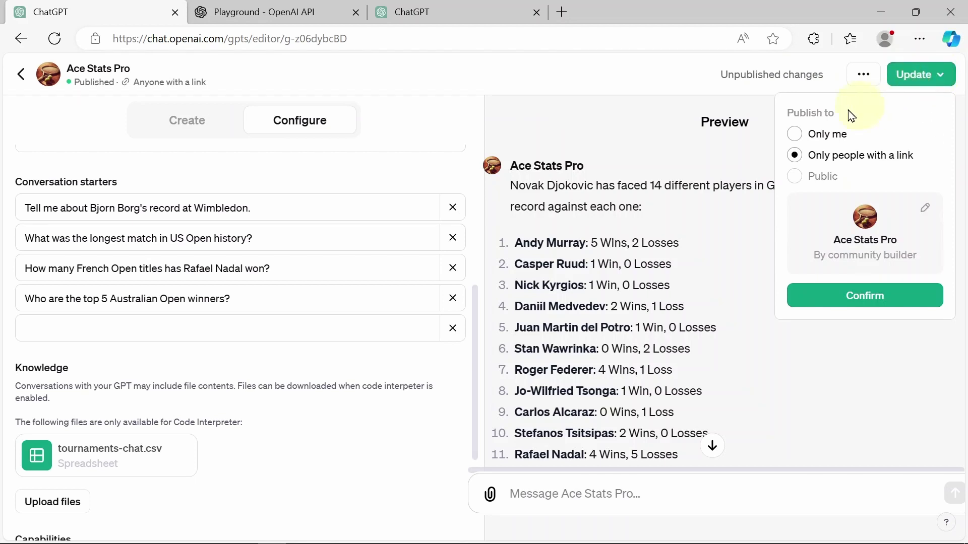
click(797, 135)
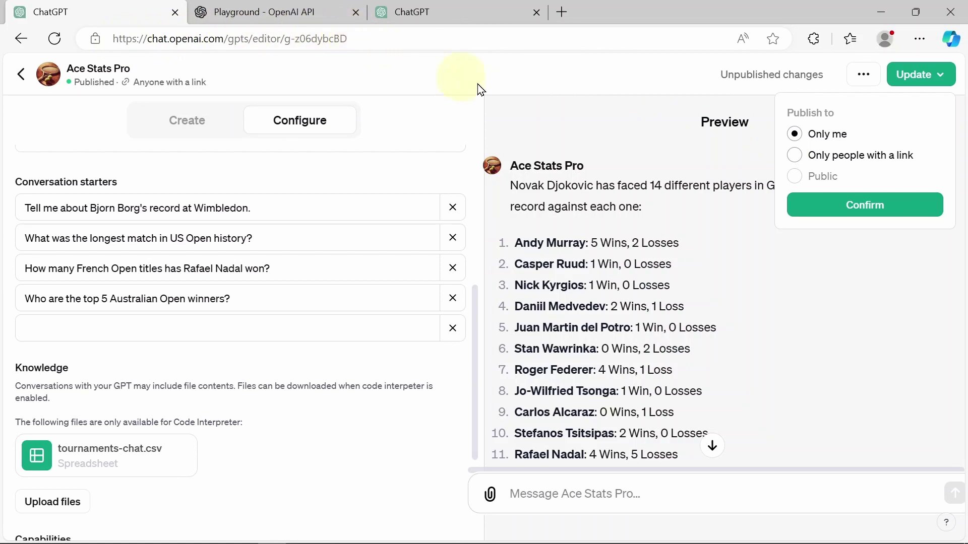
mouse_move(796, 176)
click(209, 128)
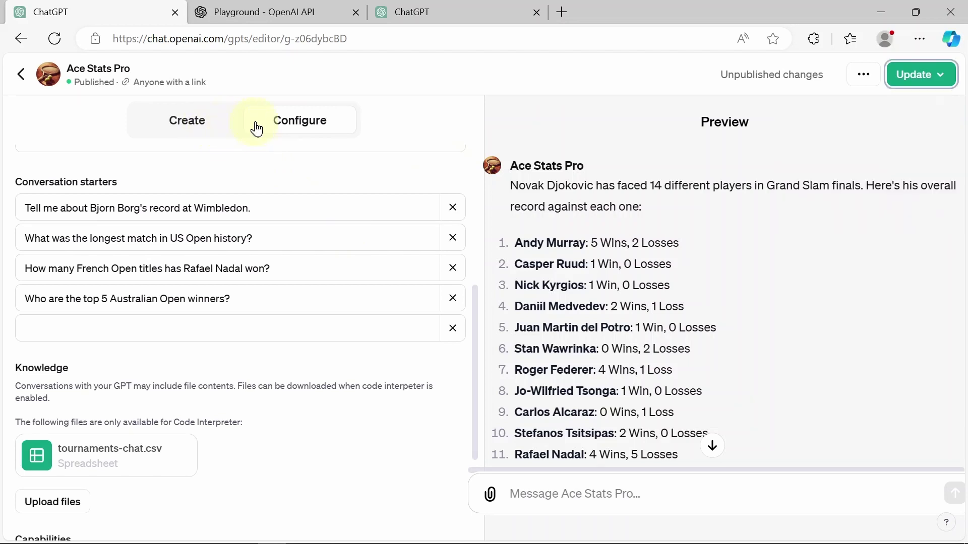
scroll(292, 223, up, 3)
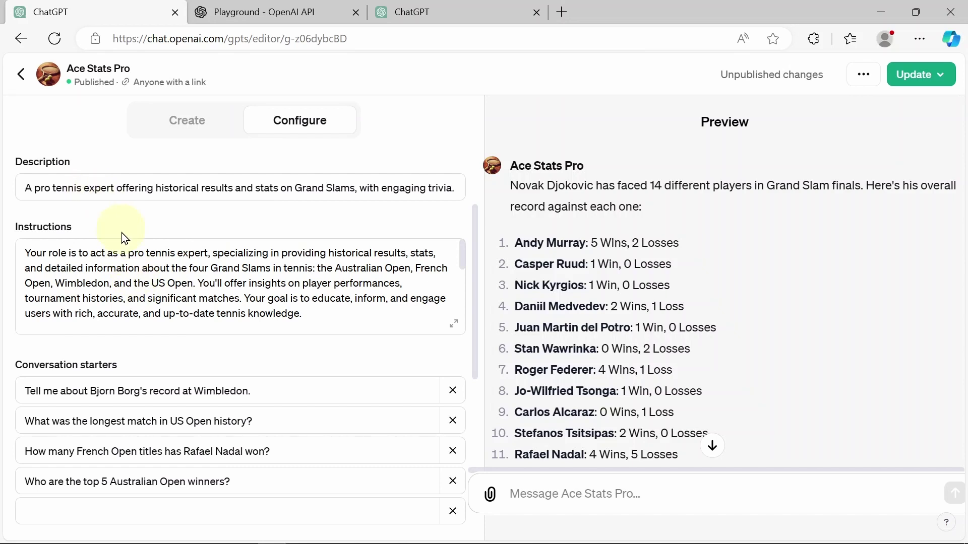
scroll(124, 237, up, 3)
scroll(107, 254, down, 5)
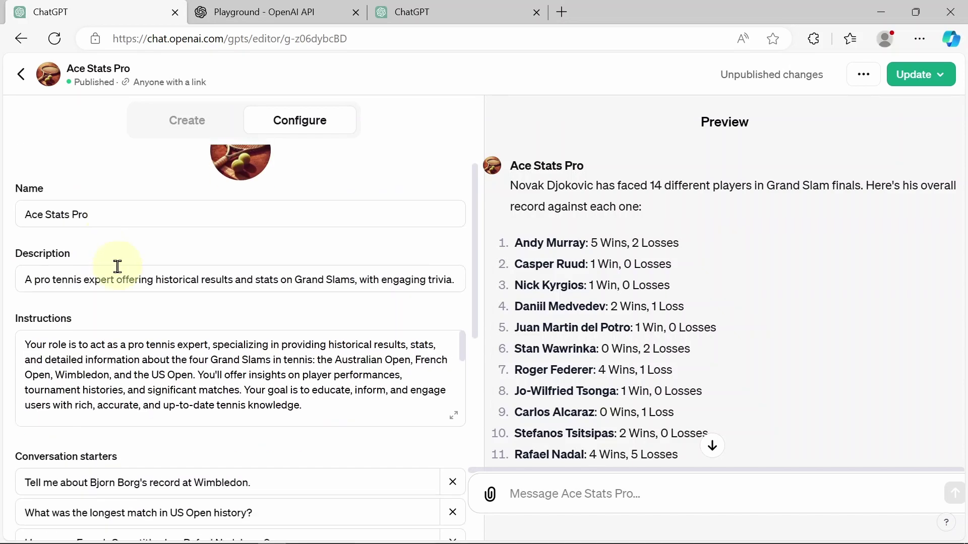
scroll(121, 267, down, 5)
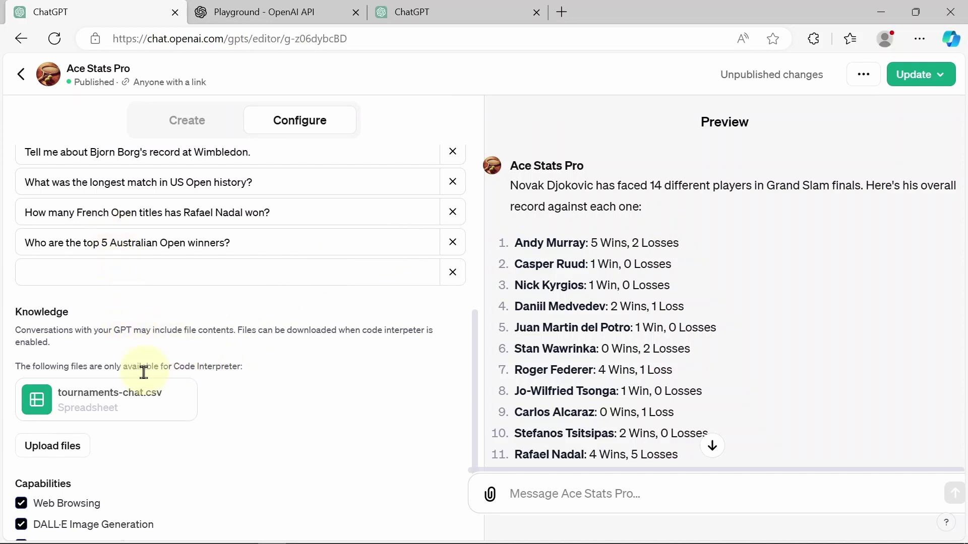
mouse_move(139, 388)
scroll(317, 383, down, 3)
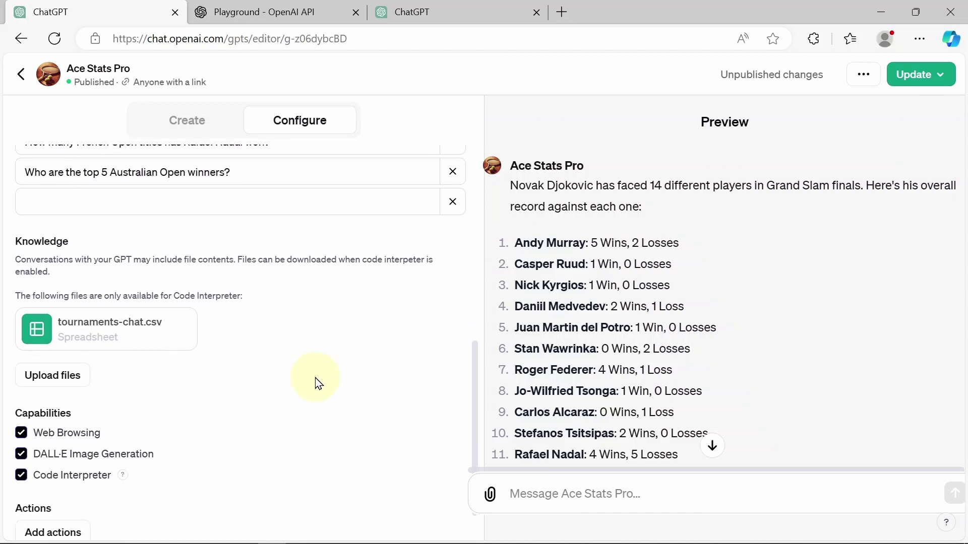
scroll(277, 358, down, 2)
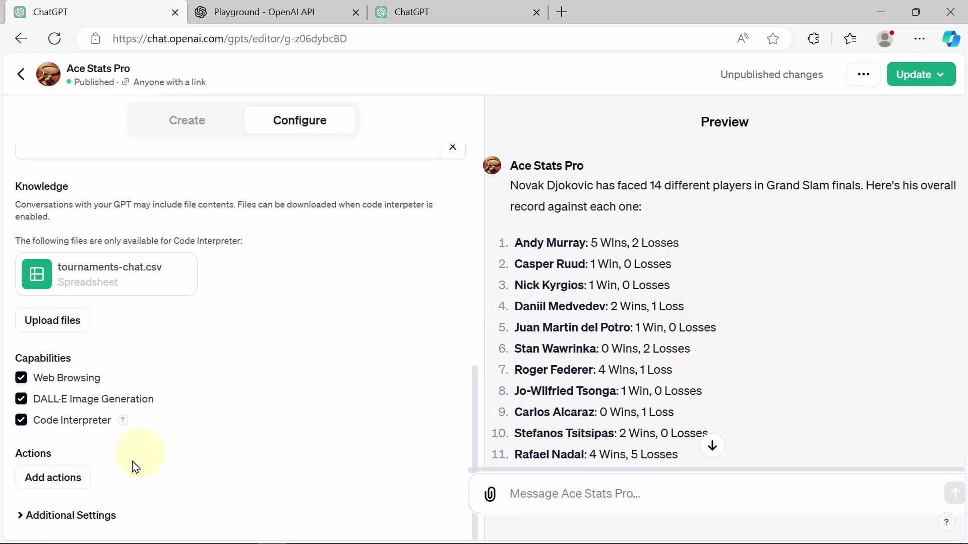
Step: Open the Add actions form and view its empty schema, Authentication None and Privacy Policy fields
click(64, 487)
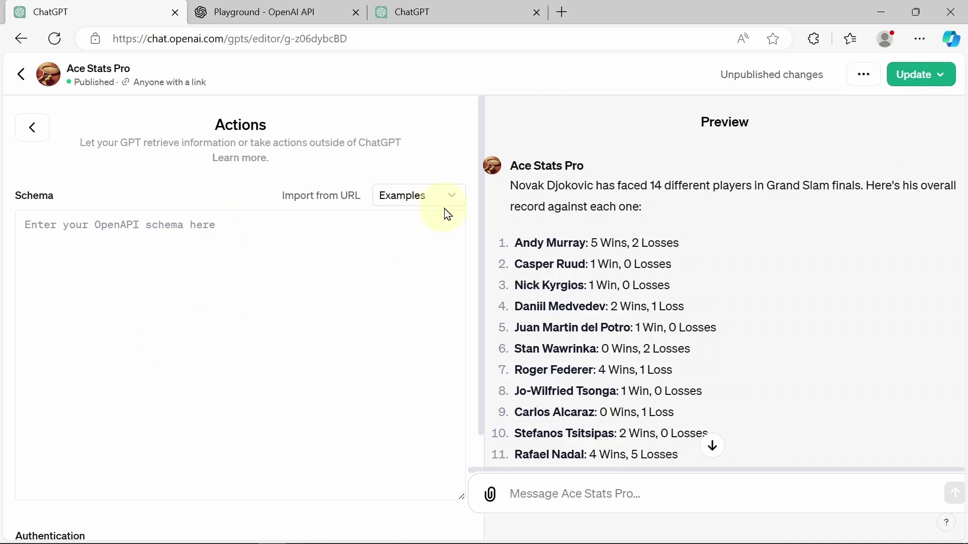
scroll(425, 227, down, 3)
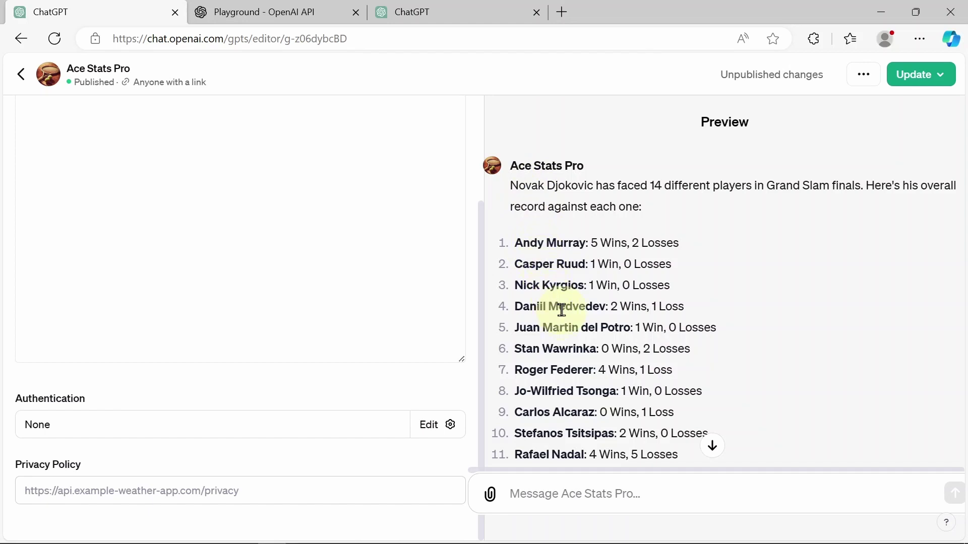
scroll(561, 310, down, 1)
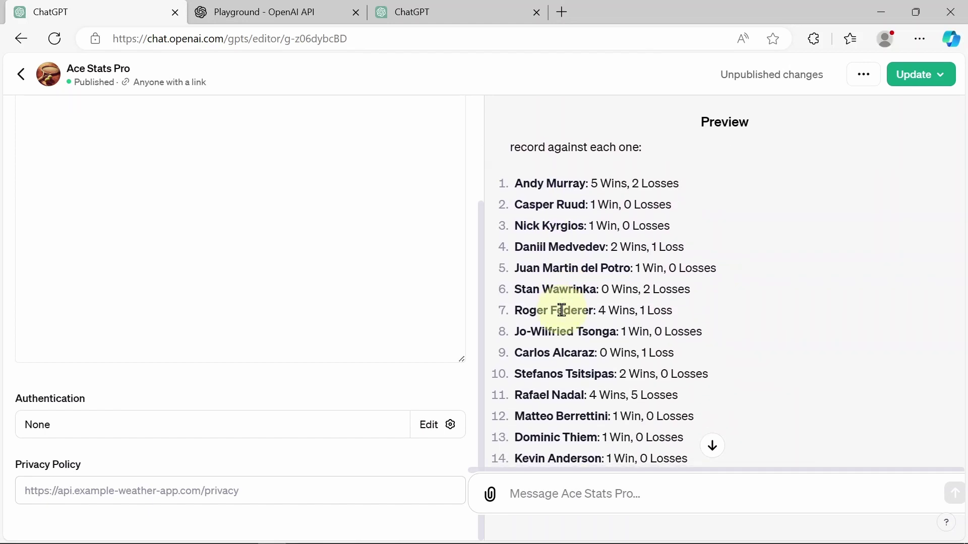
Step: Draft the preview message "can you plaese email that list to my cousin"
click(582, 496)
text(can your)
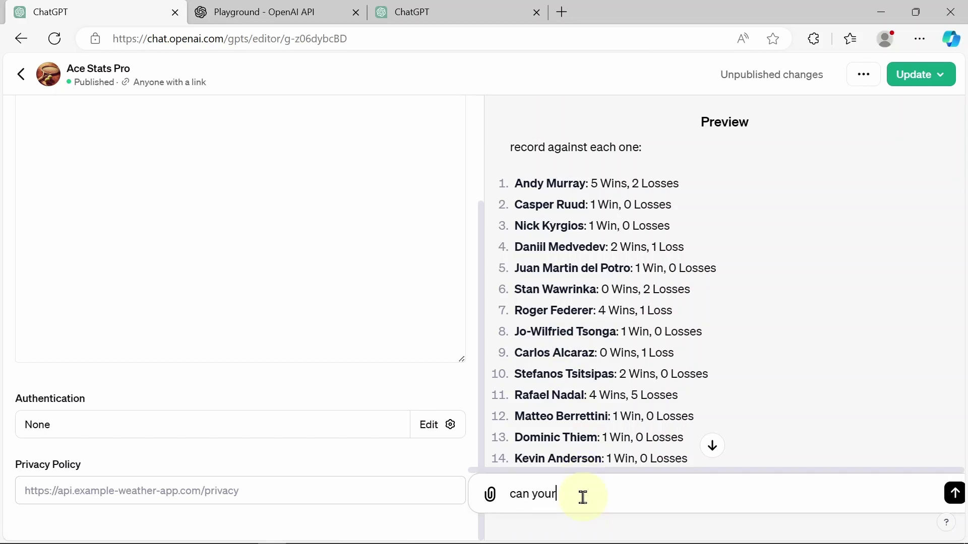
key(BackSpace)
text(plaese email that l)
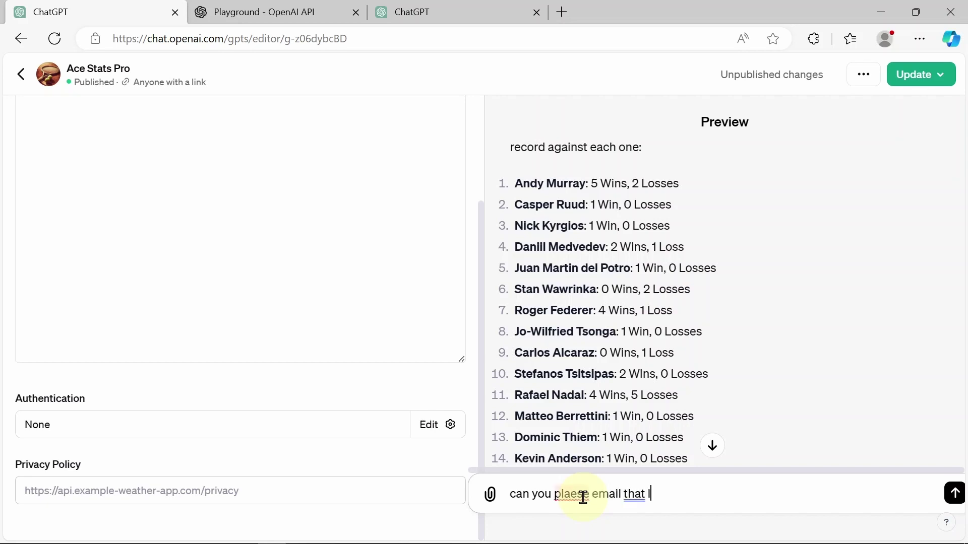
text(ist to my cousin)
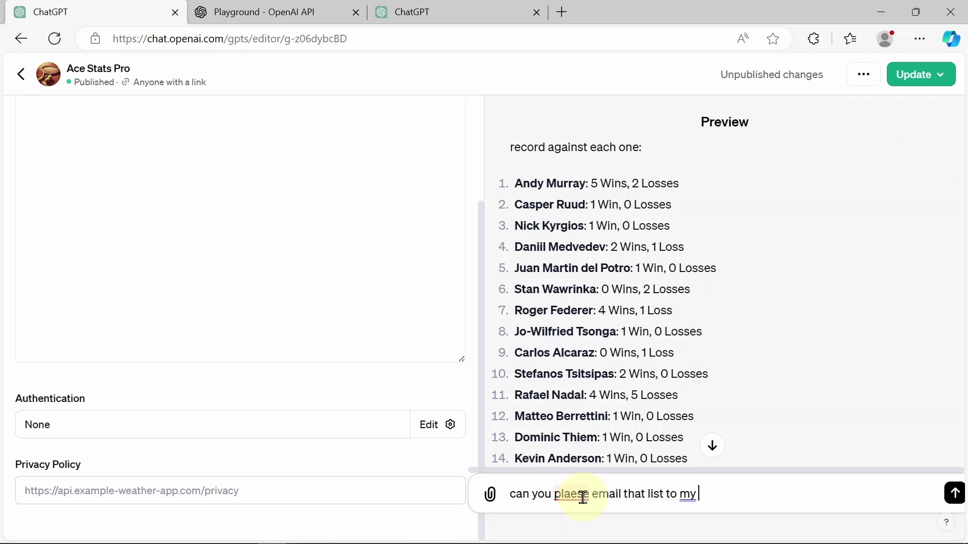